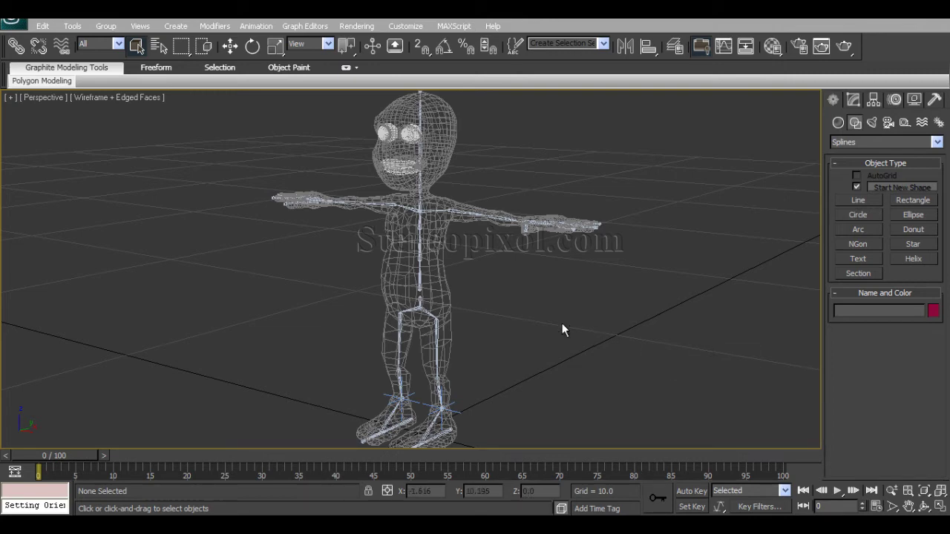
# Draw a rectangle spline beside the feet and move it along X to about 0.546, beneath the character's left foot
pyautogui.keyDown('alt'); pyautogui.moveTo(542, 322); pyautogui.dragTo(548, 340, button='middle'); pyautogui.keyUp('alt')
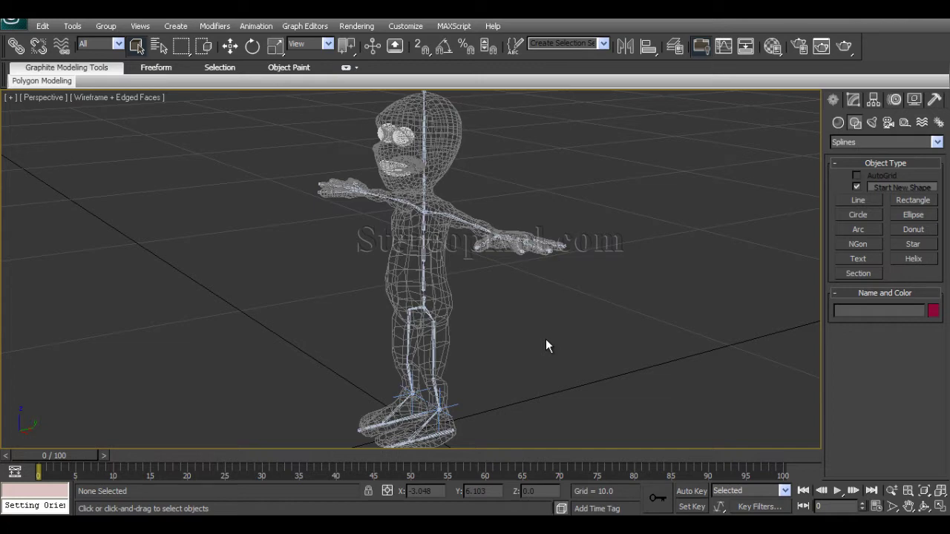
pyautogui.keyDown('alt'); pyautogui.moveTo(546, 339); pyautogui.dragTo(564, 364, button='middle'); pyautogui.keyUp('alt')
pyautogui.keyDown('alt'); pyautogui.moveTo(486, 359); pyautogui.dragTo(475, 346, button='middle'); pyautogui.keyUp('alt')
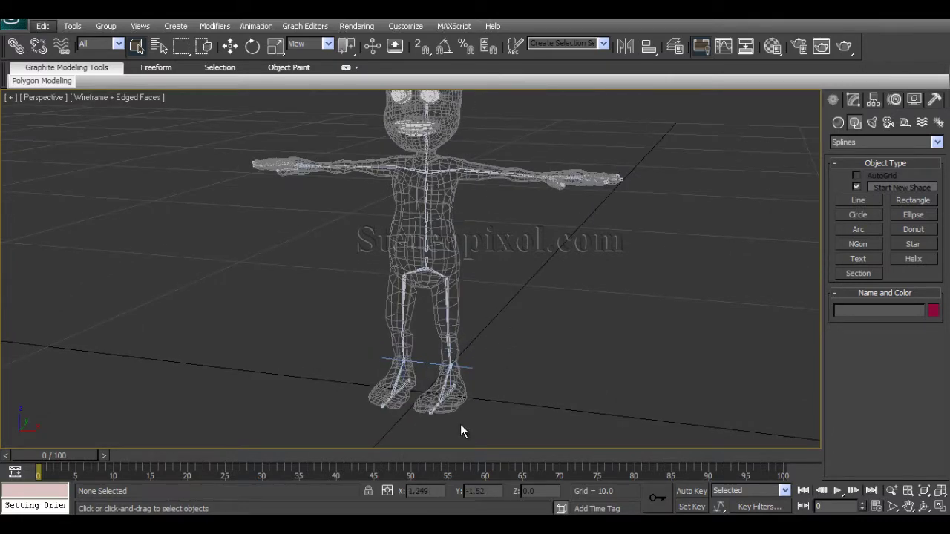
pyautogui.click(919, 201)
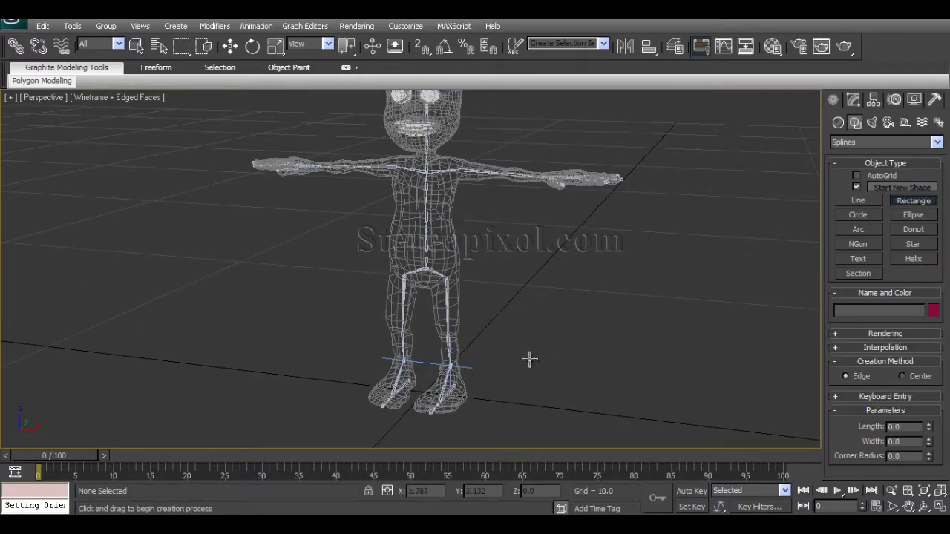
pyautogui.moveTo(517, 385); pyautogui.dragTo(542, 432)
pyautogui.press('w')
pyautogui.moveTo(501, 378); pyautogui.dragTo(503, 297, button='middle')
pyautogui.moveTo(495, 361)
pyautogui.keyDown('alt'); pyautogui.mouseDown(button='middle')
pyautogui.moveTo(501, 377)
pyautogui.moveTo(505, 370)
pyautogui.mouseUp(button='middle'); pyautogui.keyUp('alt')
pyautogui.scroll(2, 501, 377)
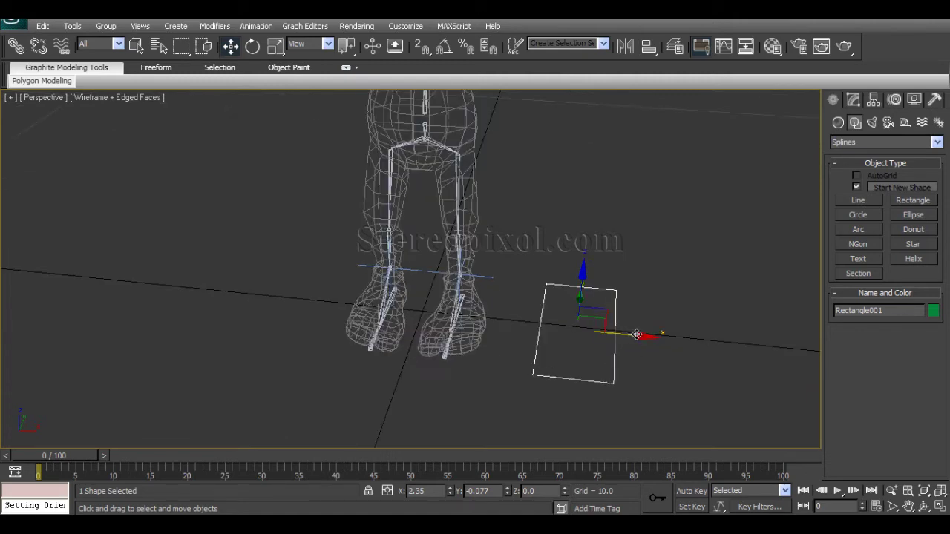
pyautogui.moveTo(636, 334); pyautogui.dragTo(515, 325)
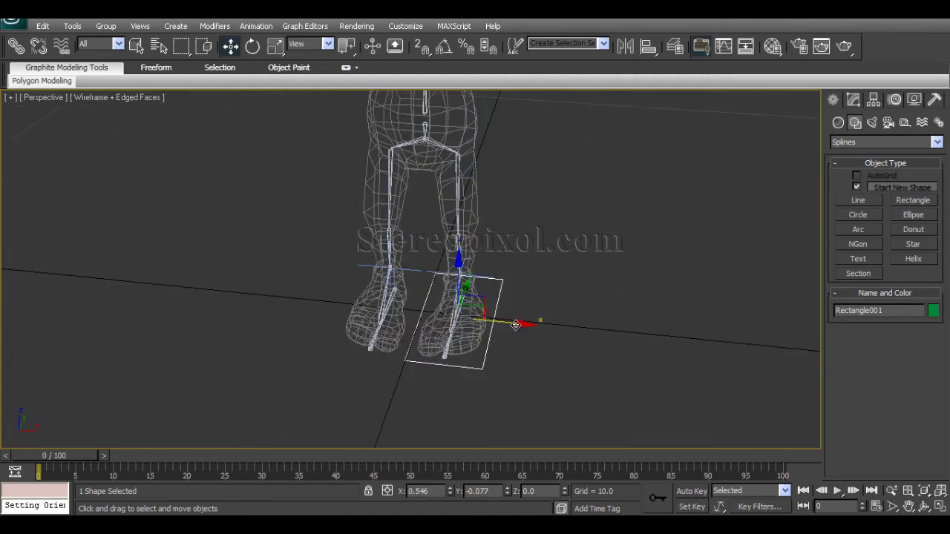
# Scale the rectangle along Y to match the foot's length and move it along Y to about -0.374, under the sole
pyautogui.press('r')
pyautogui.moveTo(446, 362); pyautogui.dragTo(444, 354)
pyautogui.keyDown('alt'); pyautogui.moveTo(444, 354); pyautogui.dragTo(496, 388, button='middle'); pyautogui.keyUp('alt')
pyautogui.press('w')
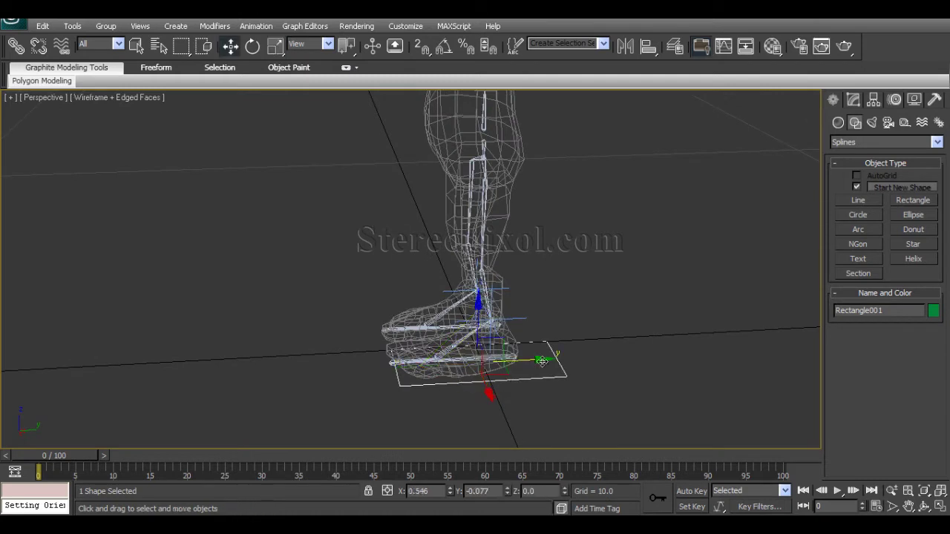
pyautogui.moveTo(543, 362); pyautogui.dragTo(505, 361)
pyautogui.press('r')
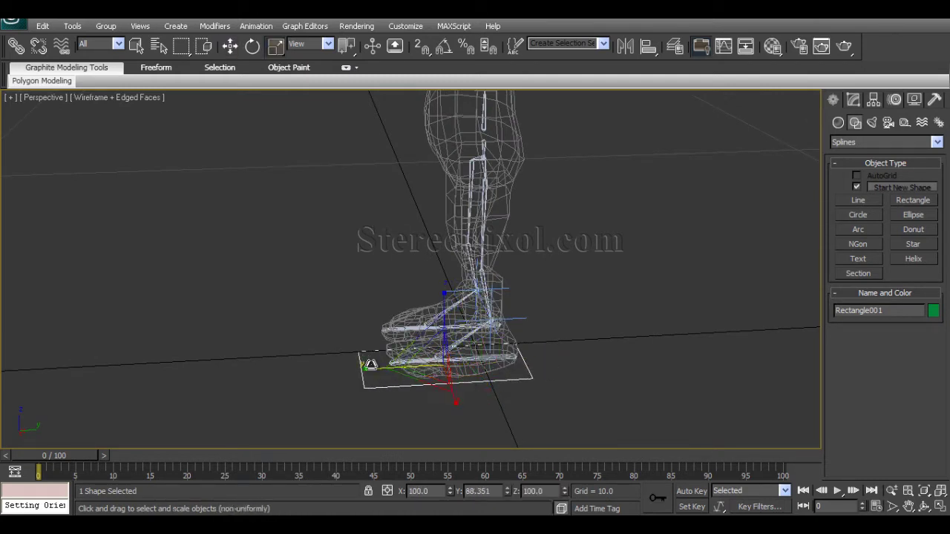
pyautogui.moveTo(375, 375)
pyautogui.mouseDown()
pyautogui.moveTo(371, 366)
pyautogui.moveTo(384, 369)
pyautogui.mouseUp()
pyautogui.press('w')
pyautogui.moveTo(502, 360); pyautogui.dragTo(514, 360)
pyautogui.keyDown('alt'); pyautogui.moveTo(469, 404); pyautogui.dragTo(577, 452, button='middle'); pyautogui.keyUp('alt')
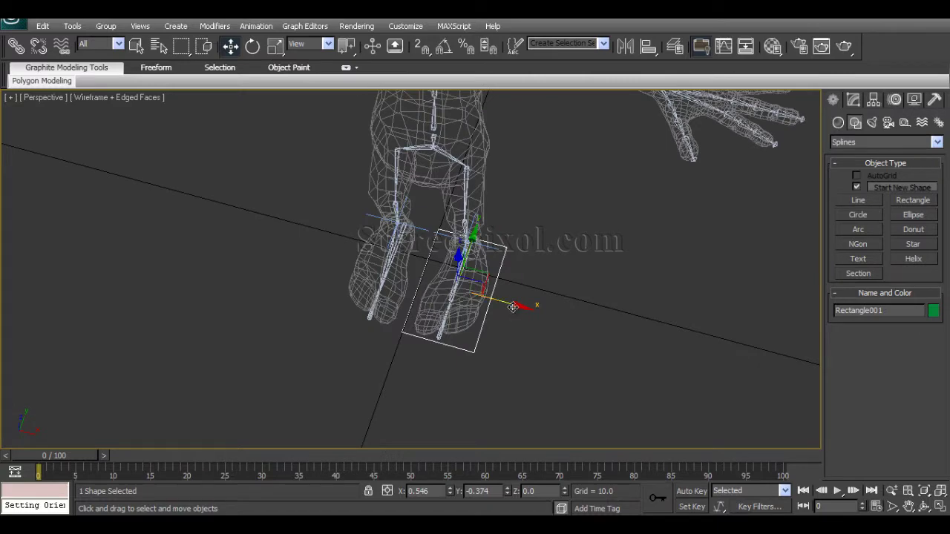
pyautogui.keyDown('alt'); pyautogui.moveTo(512, 306); pyautogui.dragTo(513, 346, button='middle'); pyautogui.keyUp('alt')
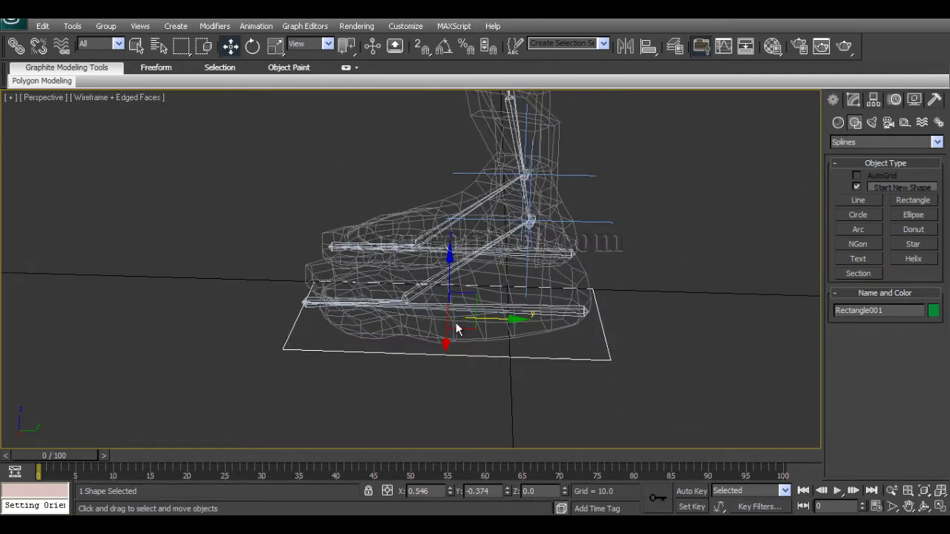
# Move only the rectangle's pivot along Y to about 0.55, on the edge behind the heel
pyautogui.click(875, 100)
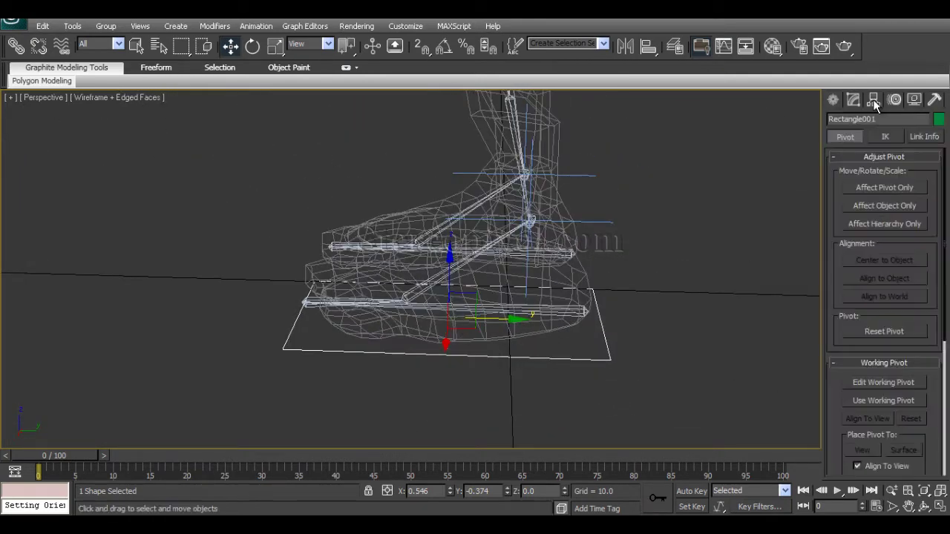
pyautogui.click(883, 187)
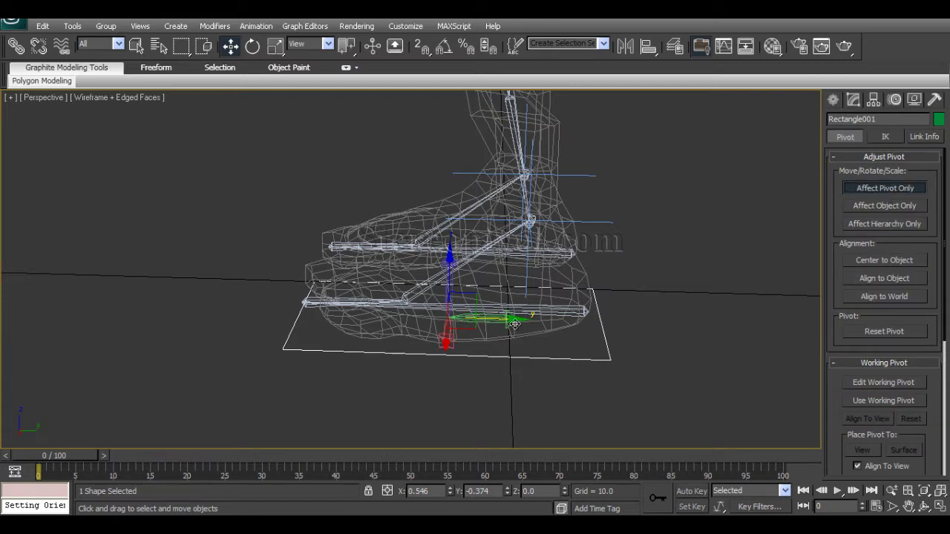
pyautogui.moveTo(515, 324); pyautogui.dragTo(662, 314)
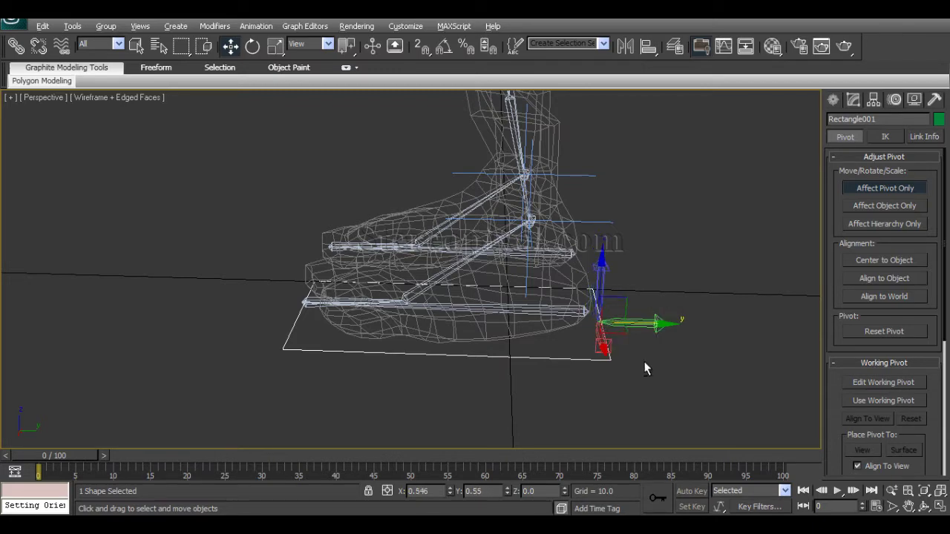
pyautogui.keyDown('alt'); pyautogui.moveTo(646, 367); pyautogui.dragTo(614, 381, button='middle'); pyautogui.keyUp('alt')
pyautogui.click(860, 188)
# Try rotating the rectangle about its heel pivot and undo the rotation
pyautogui.keyDown('alt'); pyautogui.moveTo(600, 303); pyautogui.dragTo(564, 305, button='middle'); pyautogui.keyUp('alt')
pyautogui.press('e')
pyautogui.moveTo(552, 344); pyautogui.dragTo(561, 372)
pyautogui.hotkey('ctrl', 'z')
# Clone the foot rectangle as a copy beneath the right foot at X about -0.712 and mirror the copy along X
pyautogui.keyDown('alt'); pyautogui.moveTo(532, 386); pyautogui.dragTo(504, 426, button='middle'); pyautogui.keyUp('alt')
pyautogui.moveTo(505, 427); pyautogui.dragTo(486, 347, button='middle')
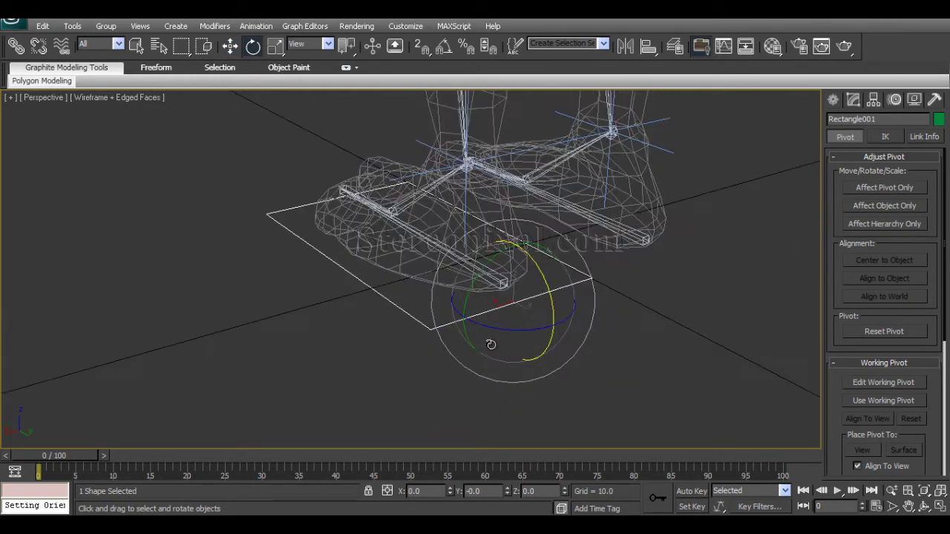
pyautogui.press('w')
pyautogui.keyDown('shift'); pyautogui.moveTo(462, 319); pyautogui.dragTo(628, 283); pyautogui.keyUp('shift')
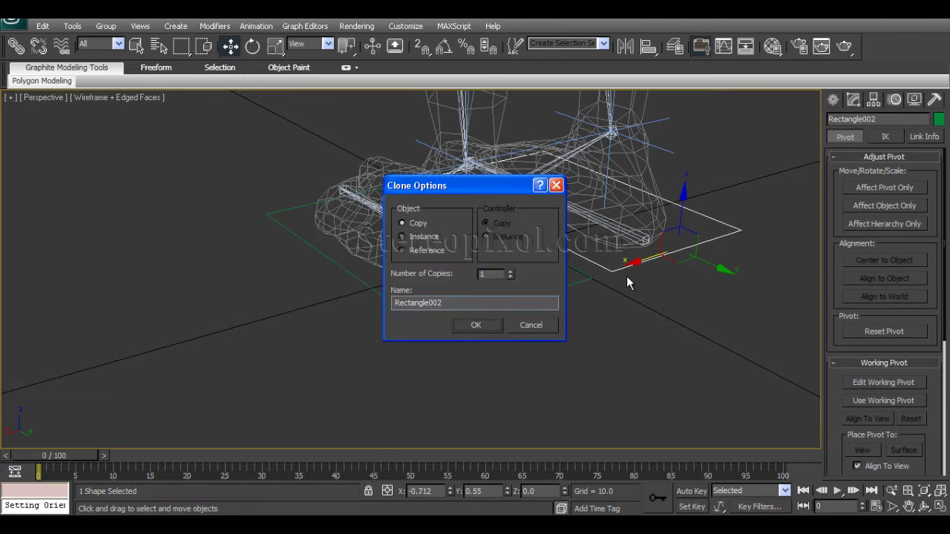
pyautogui.click(479, 325)
pyautogui.keyDown('alt'); pyautogui.moveTo(520, 297); pyautogui.dragTo(581, 221, button='middle'); pyautogui.keyUp('alt')
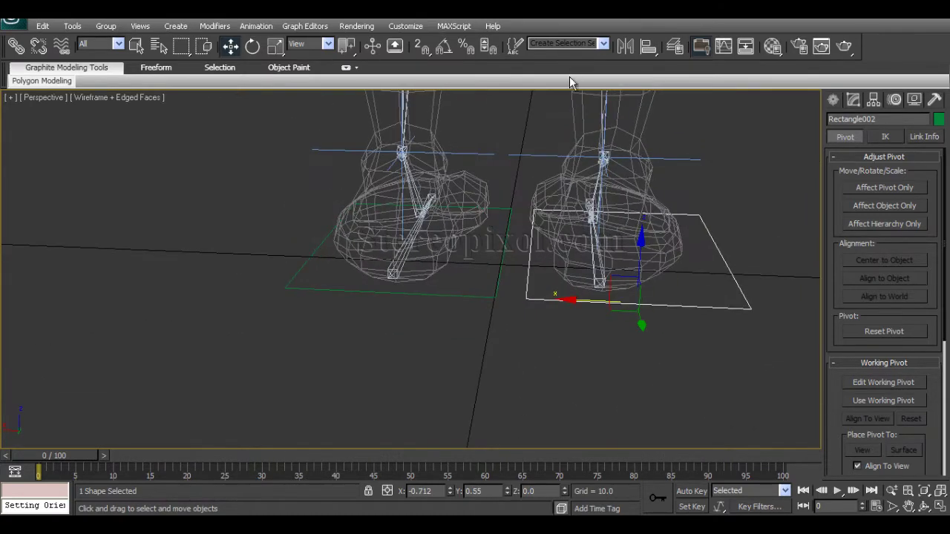
pyautogui.keyDown('alt'); pyautogui.moveTo(569, 88); pyautogui.dragTo(618, 256, button='middle'); pyautogui.keyUp('alt')
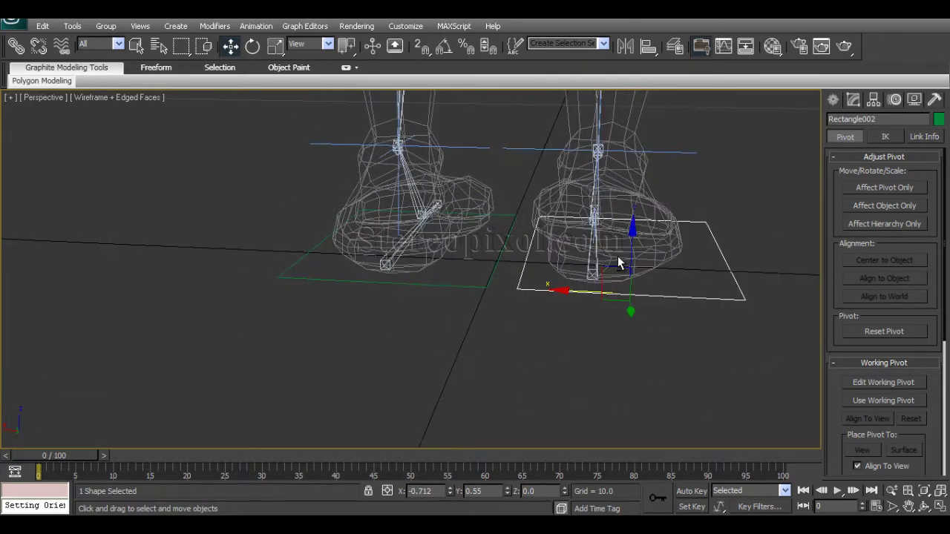
pyautogui.click(625, 46)
pyautogui.click(448, 367)
# Narrow the left foot's original rectangle along X and shift it slightly outward to centre it beneath the foot
pyautogui.keyDown('alt'); pyautogui.moveTo(450, 371); pyautogui.dragTo(508, 324, button='middle'); pyautogui.keyUp('alt')
pyautogui.click(512, 296)
pyautogui.press('e')
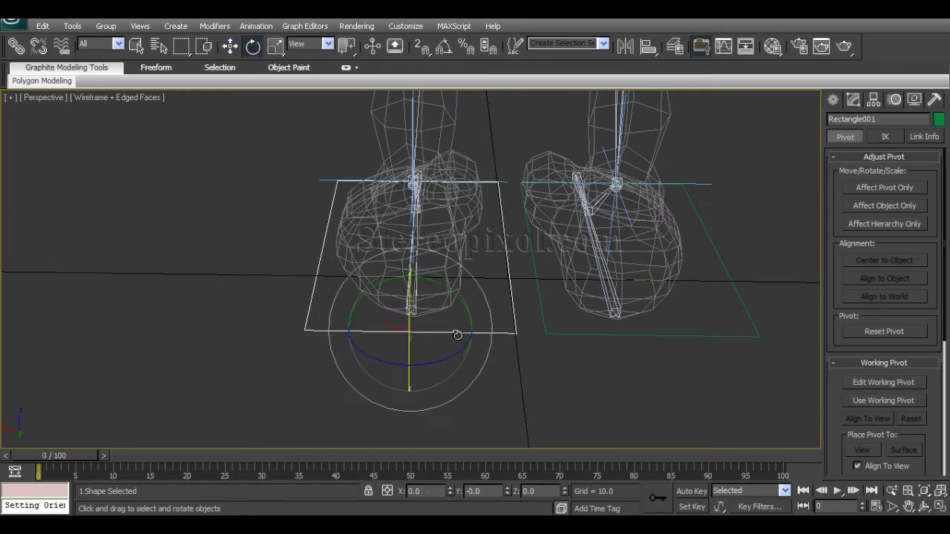
pyautogui.press('r')
pyautogui.moveTo(487, 329); pyautogui.dragTo(479, 328)
pyautogui.press('w')
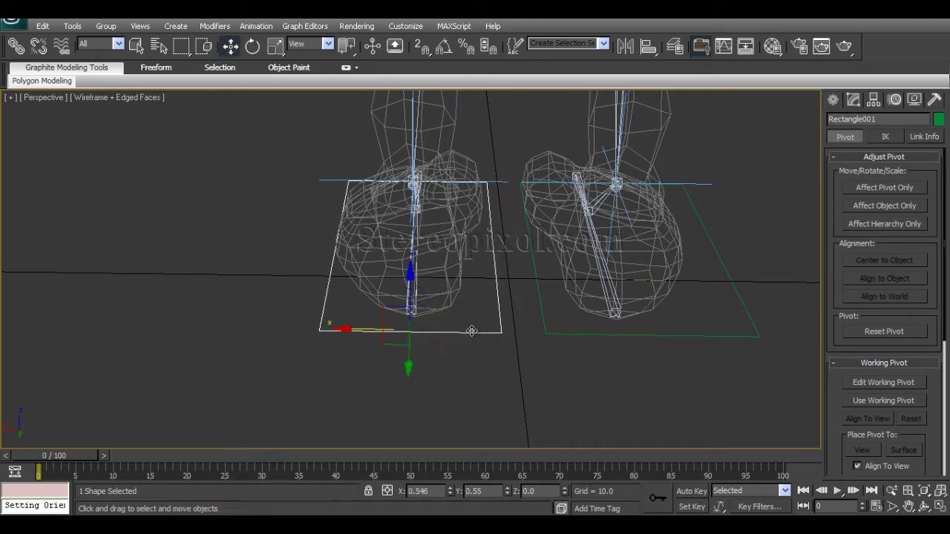
pyautogui.moveTo(358, 331); pyautogui.dragTo(353, 330)
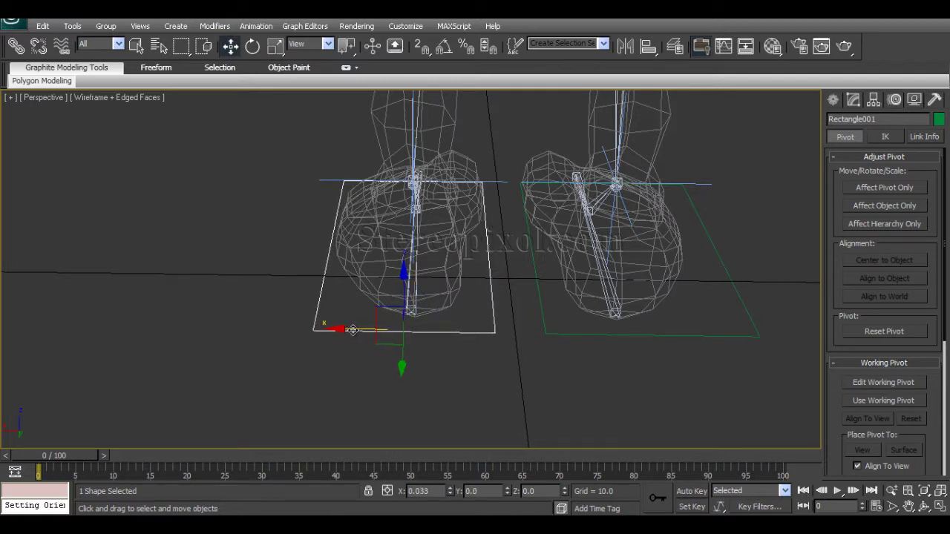
# Realign the left rectangle's pivot along X with the heel bone at about 0.542, and delete the right foot's rectangle copy
pyautogui.click(880, 189)
pyautogui.moveTo(343, 331); pyautogui.dragTo(354, 330)
pyautogui.click(721, 337)
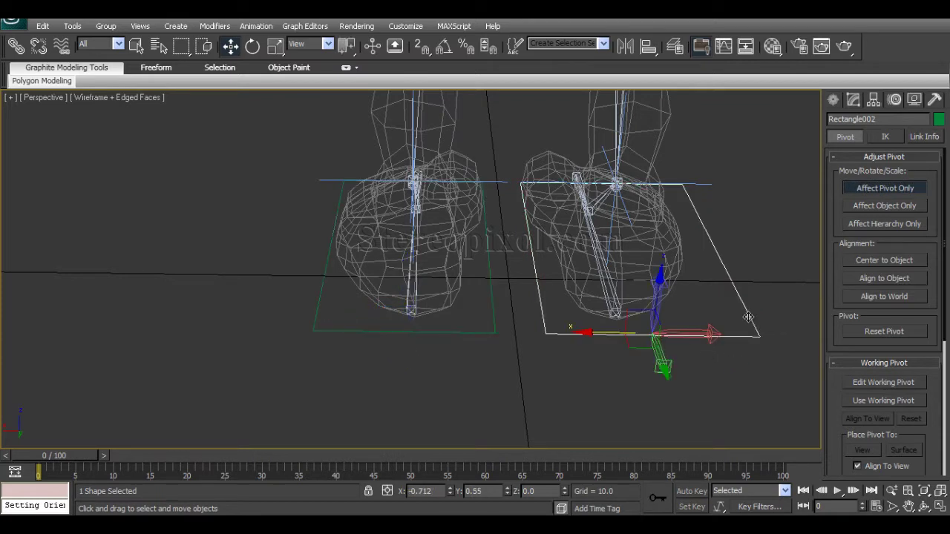
pyautogui.press('Delete')
pyautogui.click(485, 330)
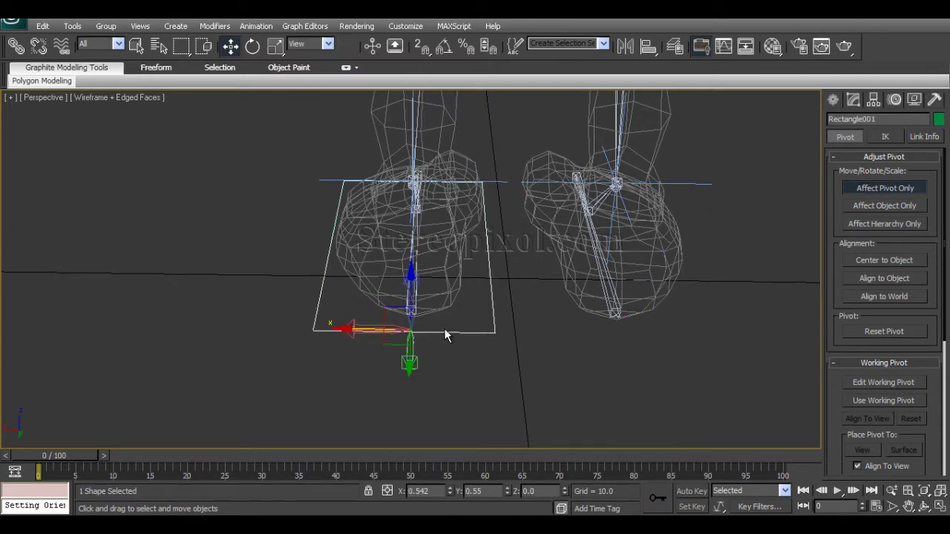
pyautogui.click(887, 189)
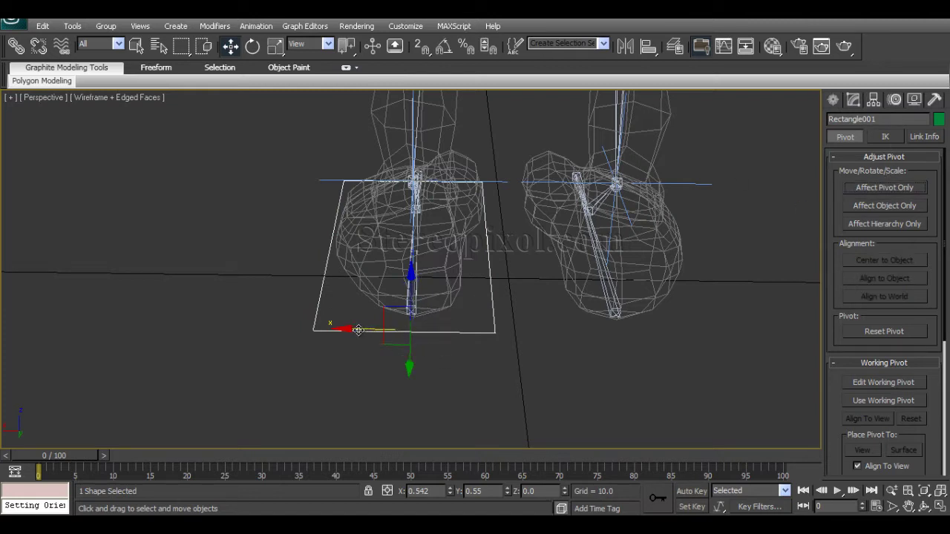
# Copy the left rectangle beneath the right foot, mirrored along X without cloning, and align it with the heel at X about -0.544
pyautogui.keyDown('shift'); pyautogui.moveTo(360, 330); pyautogui.dragTo(590, 332); pyautogui.keyUp('shift')
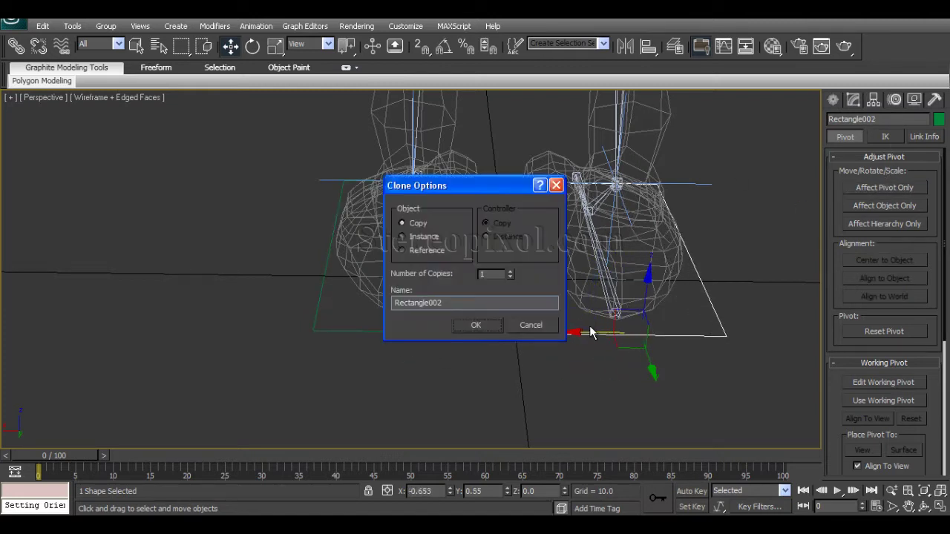
pyautogui.click(475, 327)
pyautogui.moveTo(573, 378)
pyautogui.keyDown('alt'); pyautogui.mouseDown(button='middle')
pyautogui.moveTo(562, 352)
pyautogui.moveTo(531, 379)
pyautogui.moveTo(536, 352)
pyautogui.mouseUp(button='middle'); pyautogui.keyUp('alt')
pyautogui.click(627, 46)
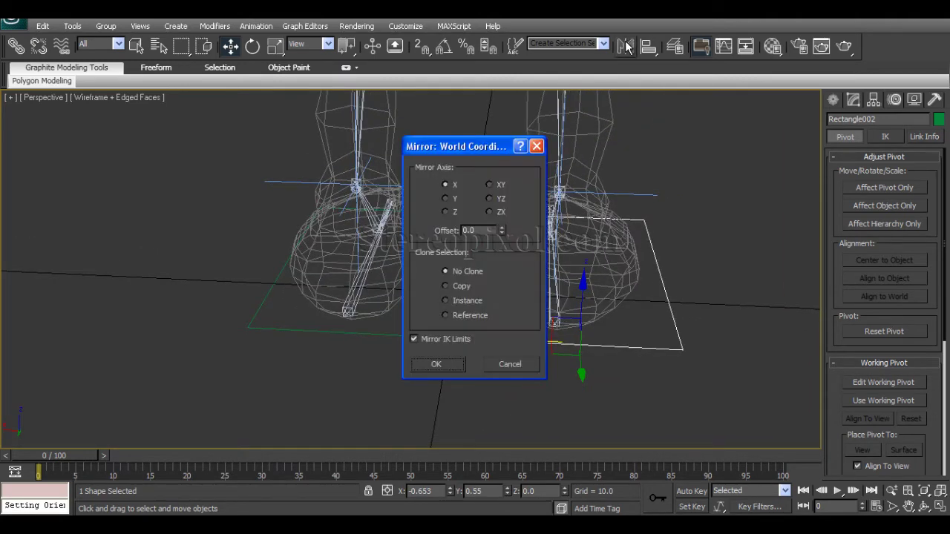
pyautogui.click(459, 361)
pyautogui.moveTo(528, 340); pyautogui.dragTo(501, 342)
pyautogui.keyDown('alt'); pyautogui.moveTo(501, 342); pyautogui.dragTo(584, 321, button='middle'); pyautogui.keyUp('alt')
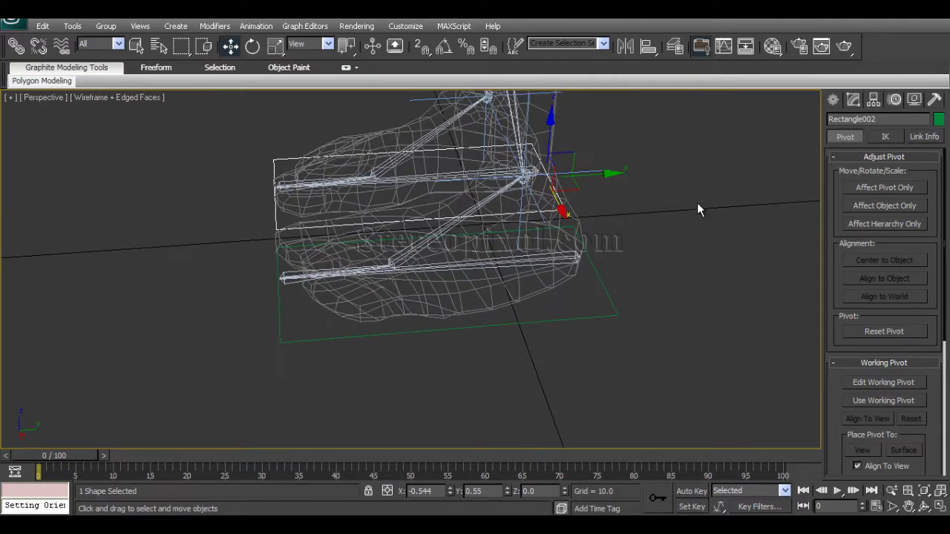
# Link the left foot's heel bone, Bone015, to the rectangle under that foot as its parent
pyautogui.keyDown('alt'); pyautogui.moveTo(631, 279); pyautogui.dragTo(553, 249, button='middle'); pyautogui.keyUp('alt')
pyautogui.scroll(5, 523, 305)
pyautogui.moveTo(591, 201); pyautogui.dragTo(558, 263, button='middle')
pyautogui.click(553, 276)
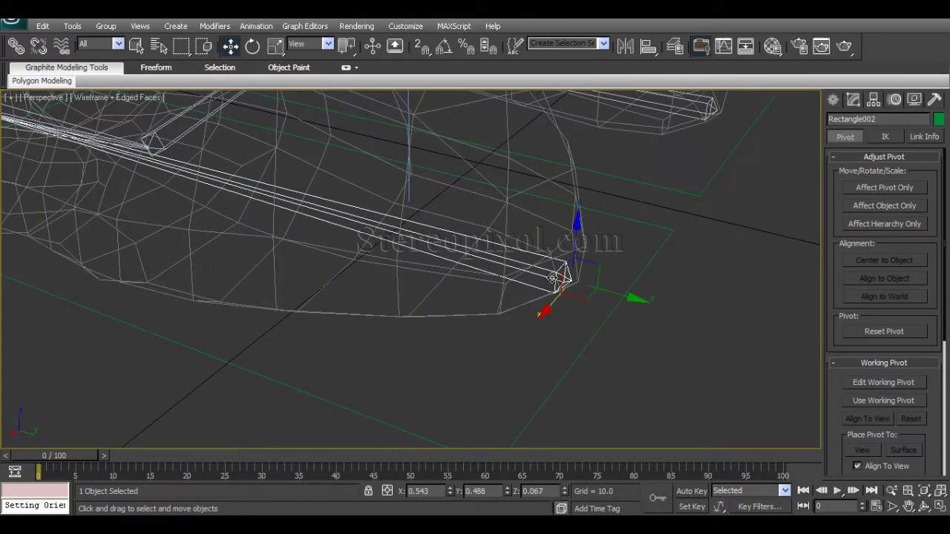
pyautogui.click(570, 364)
pyautogui.click(475, 408)
pyautogui.click(518, 251)
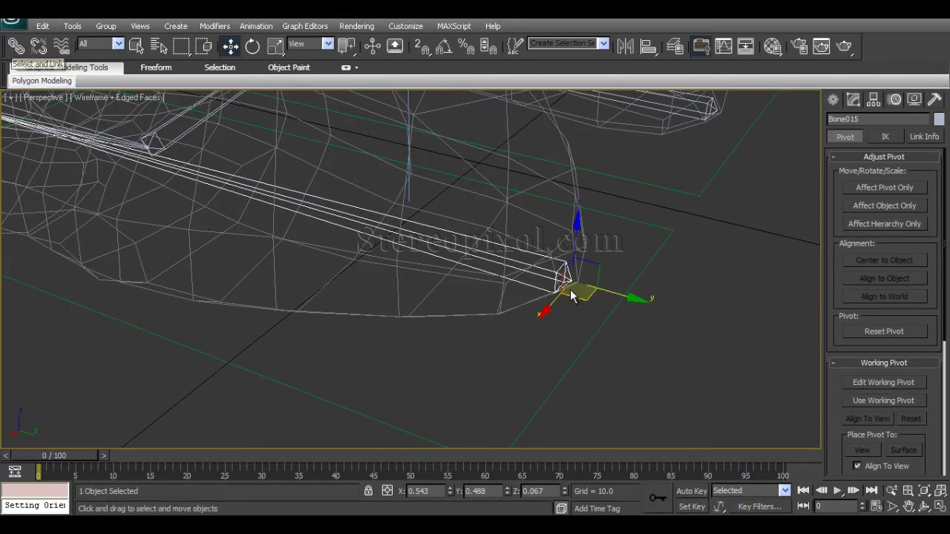
pyautogui.click(16, 47)
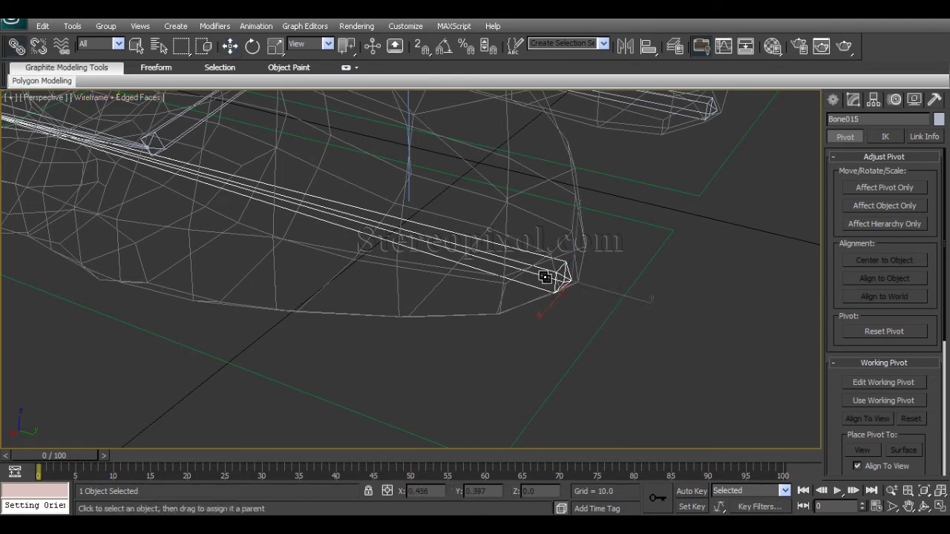
pyautogui.moveTo(545, 277); pyautogui.dragTo(602, 327)
# Link the right foot's heel bone, Bone019, to the rectangle under that foot as its parent
pyautogui.keyDown('alt'); pyautogui.moveTo(611, 314); pyautogui.dragTo(441, 433, button='middle'); pyautogui.keyUp('alt')
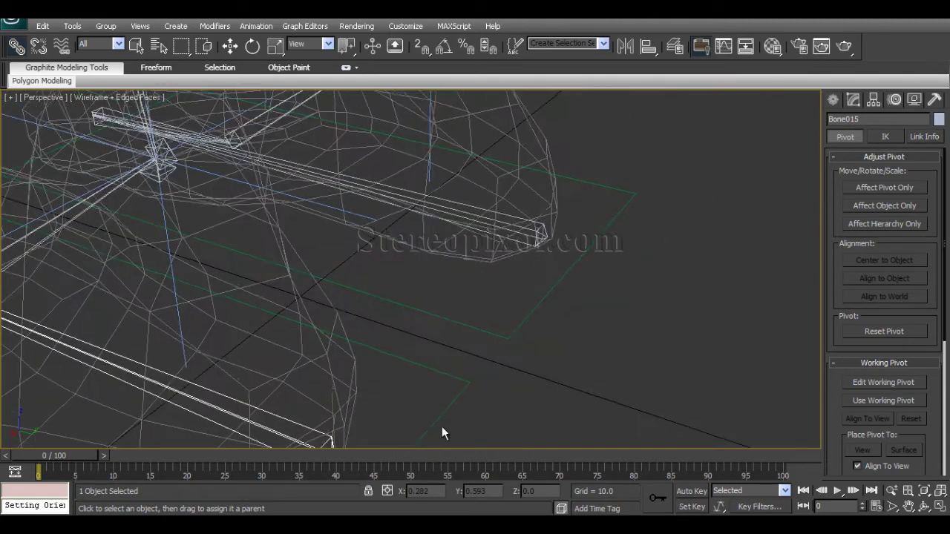
pyautogui.click(533, 236)
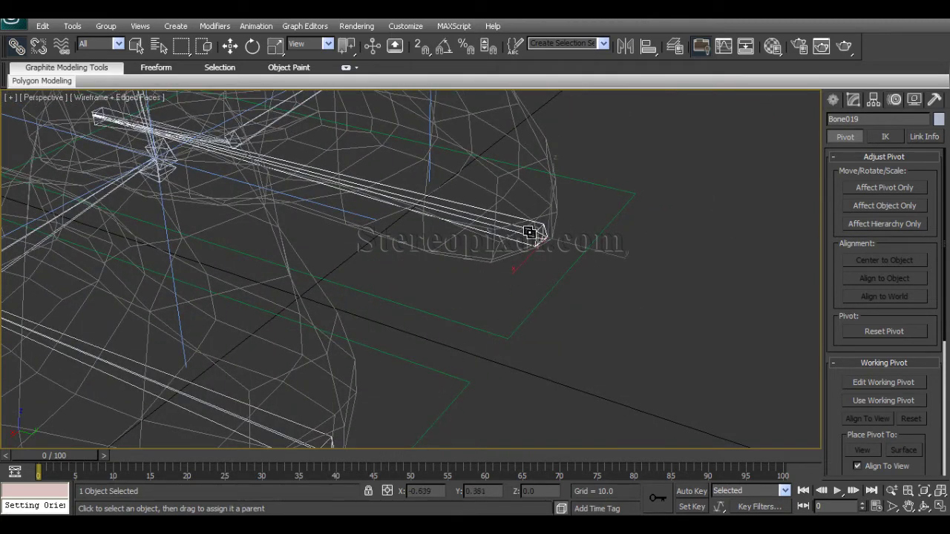
pyautogui.moveTo(530, 235); pyautogui.dragTo(568, 273)
# Try rotating the right foot's rectangle to test the bone link, and undo the rotation
pyautogui.press('w')
pyautogui.click(544, 297)
pyautogui.press('e')
pyautogui.moveTo(605, 224); pyautogui.dragTo(625, 245)
pyautogui.hotkey('ctrl', 'z')
pyautogui.keyDown('alt'); pyautogui.moveTo(613, 260); pyautogui.dragTo(469, 315, button='middle'); pyautogui.keyUp('alt')
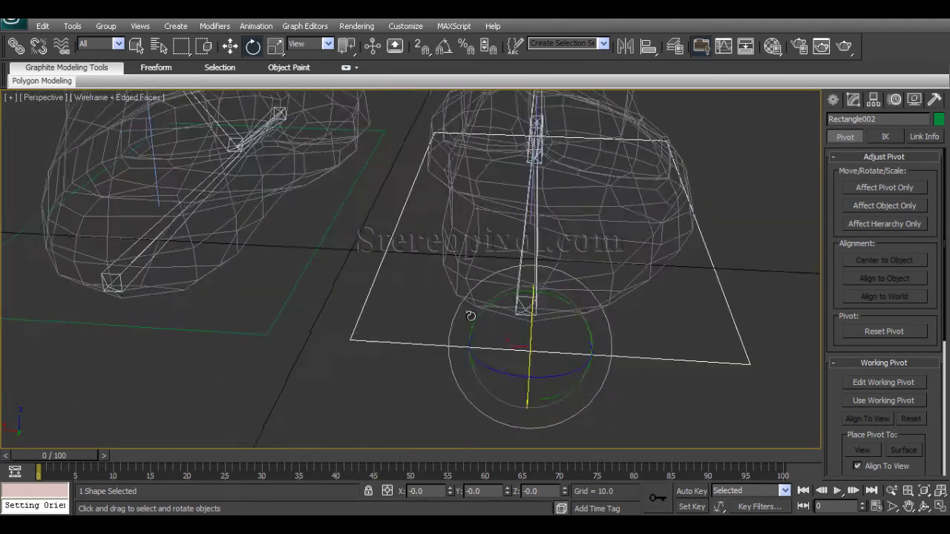
# Try lifting and rotating the right foot's rectangle to test how the leg follows, and undo these transforms
pyautogui.scroll(-5, 470, 316)
pyautogui.keyDown('alt'); pyautogui.moveTo(542, 329); pyautogui.dragTo(433, 319, button='middle'); pyautogui.keyUp('alt')
pyautogui.press('w')
pyautogui.keyDown('alt'); pyautogui.moveTo(446, 352); pyautogui.dragTo(393, 319, button='middle'); pyautogui.keyUp('alt')
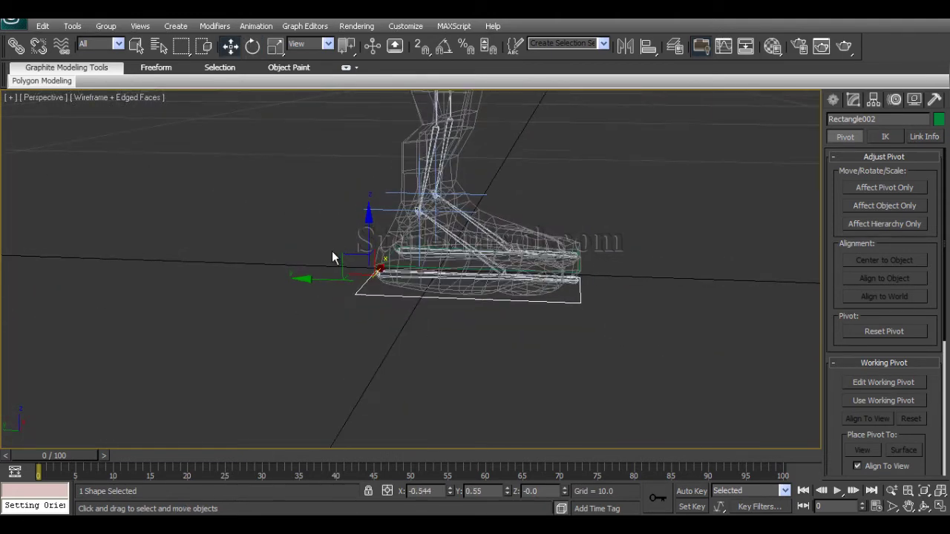
pyautogui.moveTo(349, 260); pyautogui.dragTo(405, 174)
pyautogui.press('e')
pyautogui.moveTo(473, 159); pyautogui.dragTo(478, 165)
pyautogui.hotkey('ctrl', 'z')
pyautogui.click(409, 255)
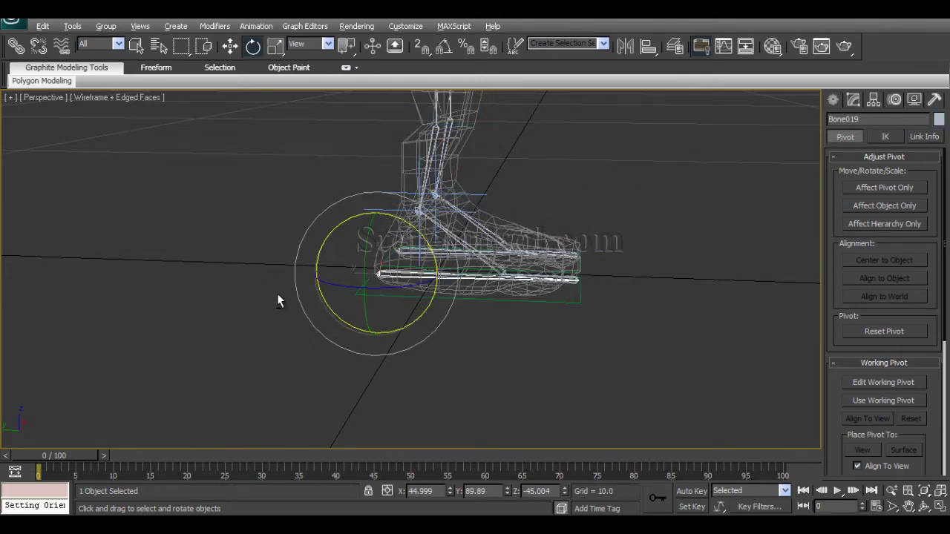
pyautogui.keyDown('alt'); pyautogui.moveTo(282, 296); pyautogui.dragTo(371, 320, button='middle'); pyautogui.keyUp('alt')
pyautogui.click(409, 373)
pyautogui.keyDown('alt'); pyautogui.moveTo(260, 353); pyautogui.dragTo(457, 283, button='middle'); pyautogui.keyUp('alt')
pyautogui.click(405, 327)
# Examine the ankle-to-ball bone and the toe bone in the foot above its rectangle
pyautogui.moveTo(513, 222); pyautogui.dragTo(490, 280, button='middle')
pyautogui.scroll(5, 475, 313)
pyautogui.moveTo(475, 313); pyautogui.dragTo(446, 369, button='middle')
pyautogui.click(607, 284)
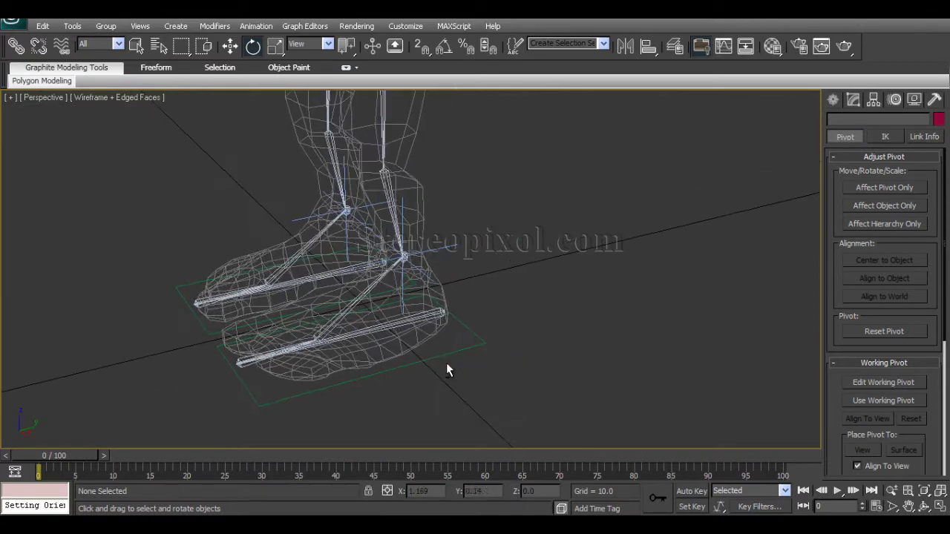
pyautogui.click(331, 327)
pyautogui.keyDown('alt'); pyautogui.moveTo(331, 328); pyautogui.dragTo(311, 313, button='middle'); pyautogui.keyUp('alt')
pyautogui.moveTo(305, 293)
pyautogui.mouseDown()
pyautogui.moveTo(286, 288)
pyautogui.moveTo(304, 288)
pyautogui.mouseUp()
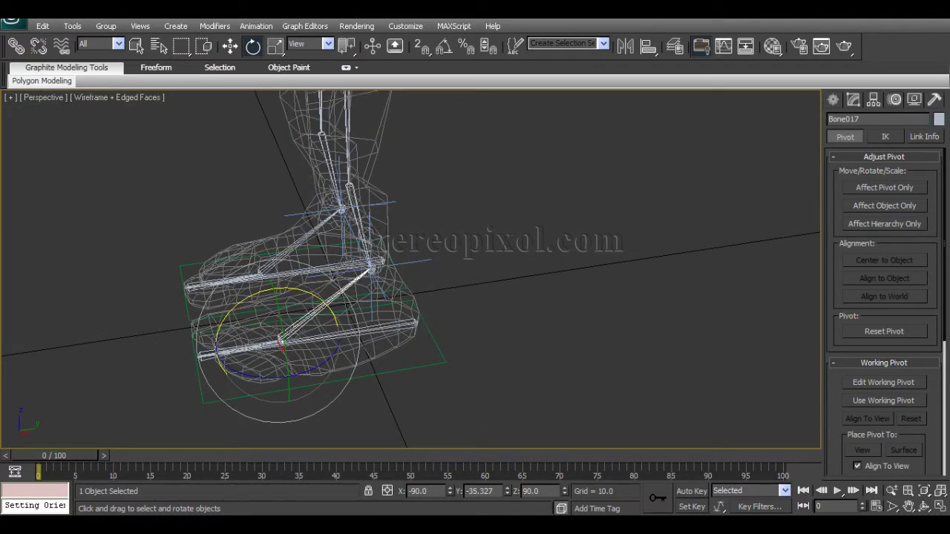
pyautogui.click(204, 363)
pyautogui.keyDown('alt'); pyautogui.moveTo(203, 364); pyautogui.dragTo(384, 329, button='middle'); pyautogui.keyUp('alt')
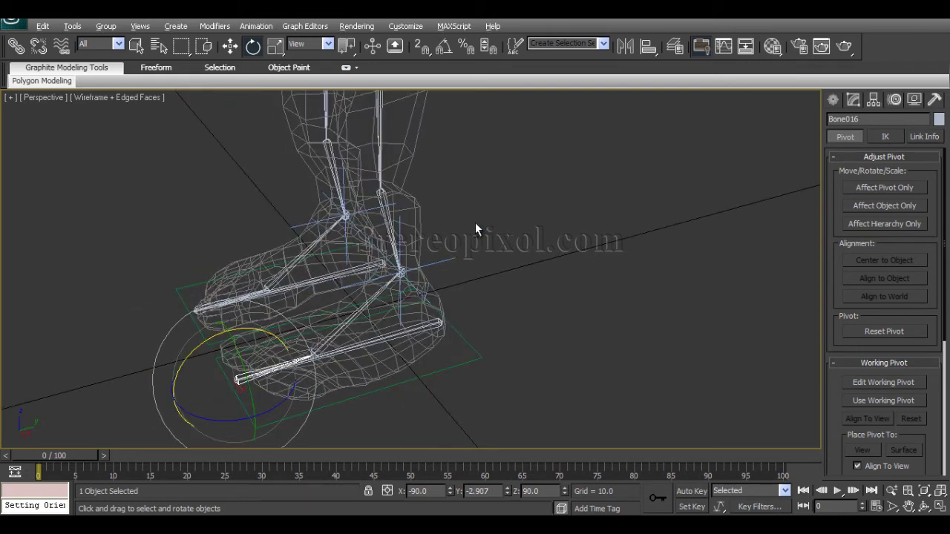
# Examine the small hip bone, Bone014, and how the upper leg bones attach to it
pyautogui.moveTo(475, 223); pyautogui.dragTo(512, 331, button='middle')
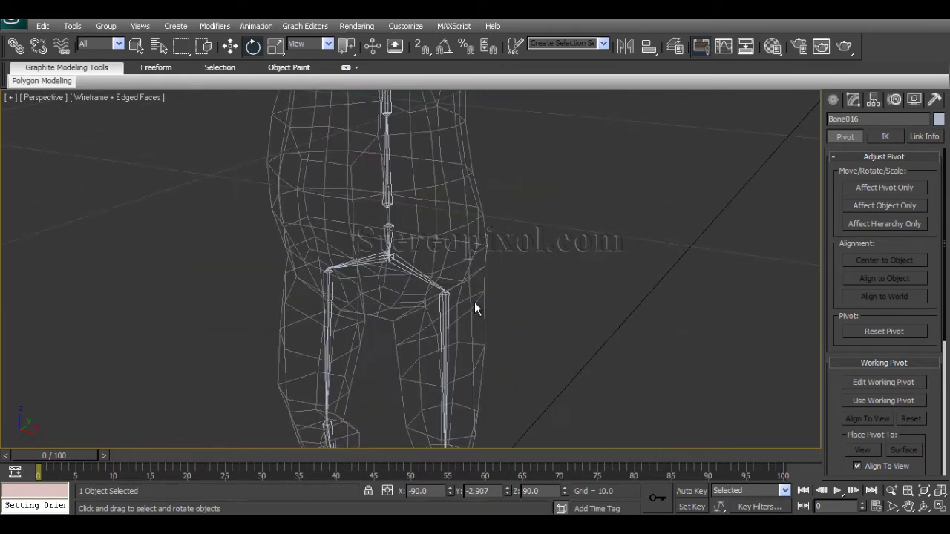
pyautogui.click(387, 227)
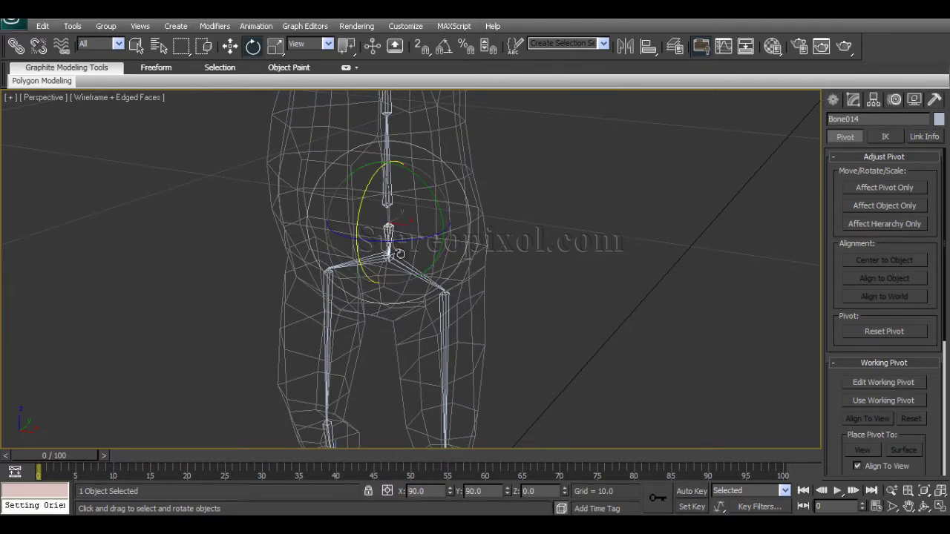
pyautogui.moveTo(398, 253); pyautogui.dragTo(356, 240, button='middle')
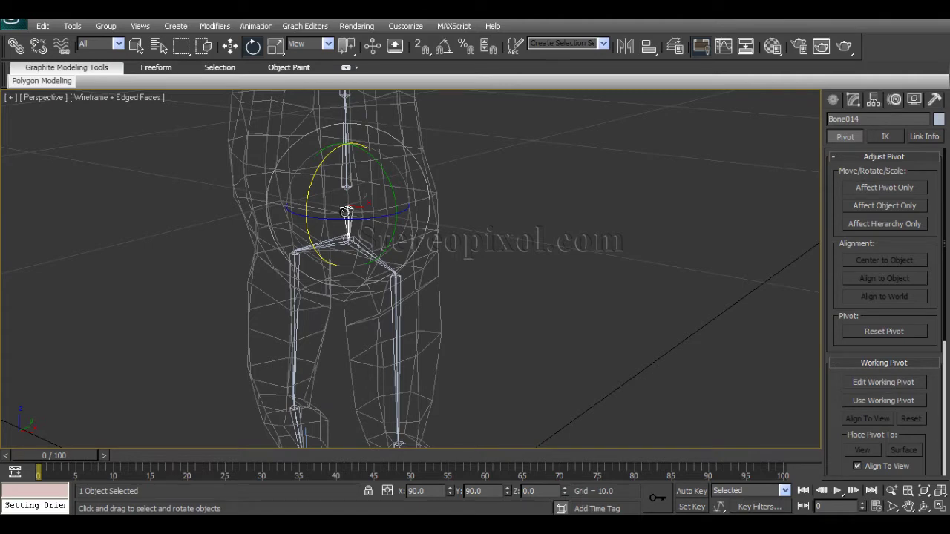
pyautogui.keyDown('alt'); pyautogui.moveTo(360, 259); pyautogui.dragTo(440, 338, button='middle'); pyautogui.keyUp('alt')
pyautogui.click(640, 276)
pyautogui.moveTo(635, 291); pyautogui.dragTo(573, 283, button='middle')
pyautogui.scroll(-3, 603, 279)
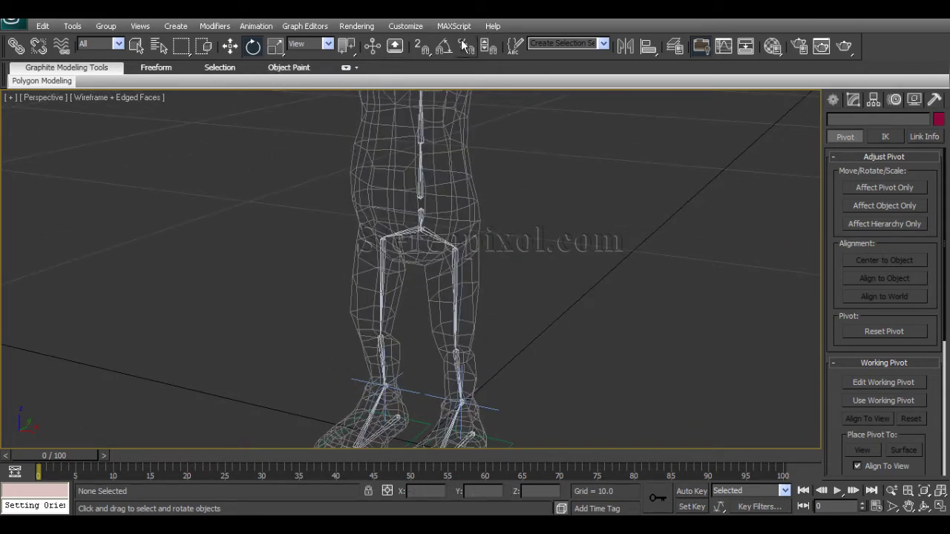
# Draw a circle spline on the ground plane beside the character's legs
pyautogui.click(834, 101)
pyautogui.click(855, 215)
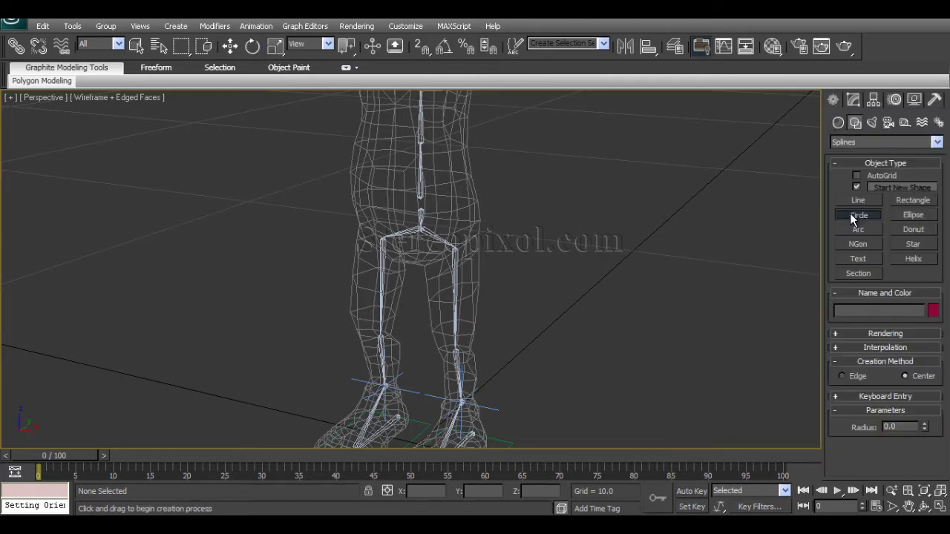
pyautogui.moveTo(631, 252); pyautogui.dragTo(651, 275)
pyautogui.press('w')
# Align the circle to the hip bone, Bone014, in X, Y and Z position, pivot point to pivot point
pyautogui.keyDown('alt'); pyautogui.moveTo(618, 277); pyautogui.dragTo(606, 306, button='middle'); pyautogui.keyUp('alt')
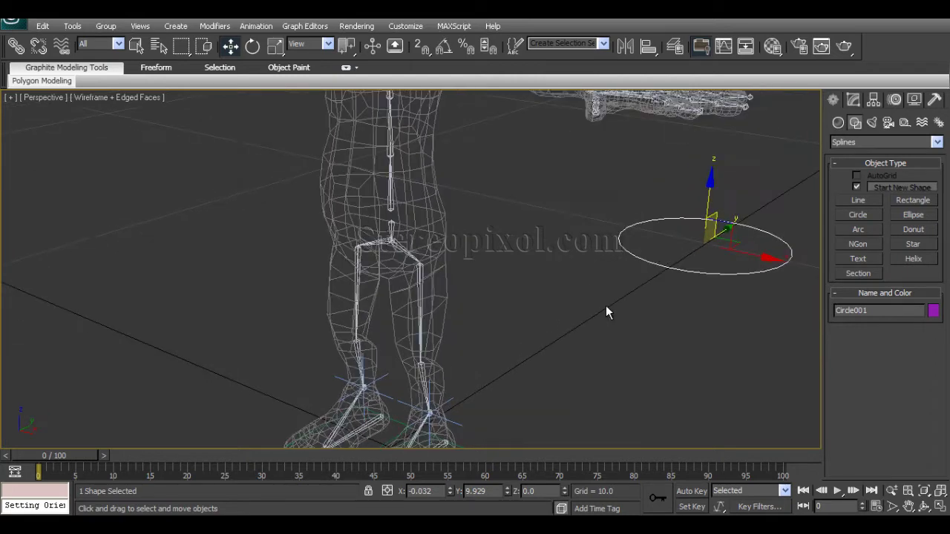
pyautogui.keyDown('alt'); pyautogui.moveTo(545, 288); pyautogui.dragTo(420, 236, button='middle'); pyautogui.keyUp('alt')
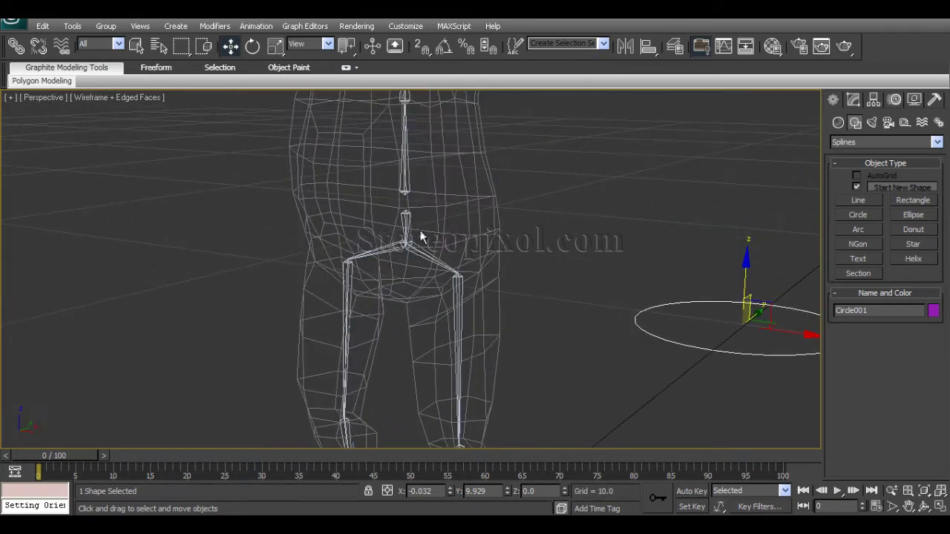
pyautogui.click(647, 46)
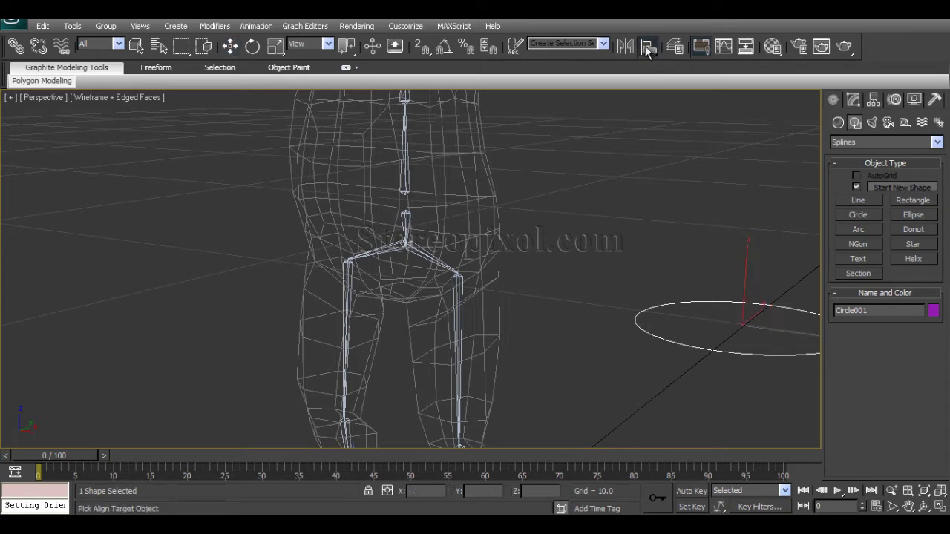
pyautogui.click(409, 219)
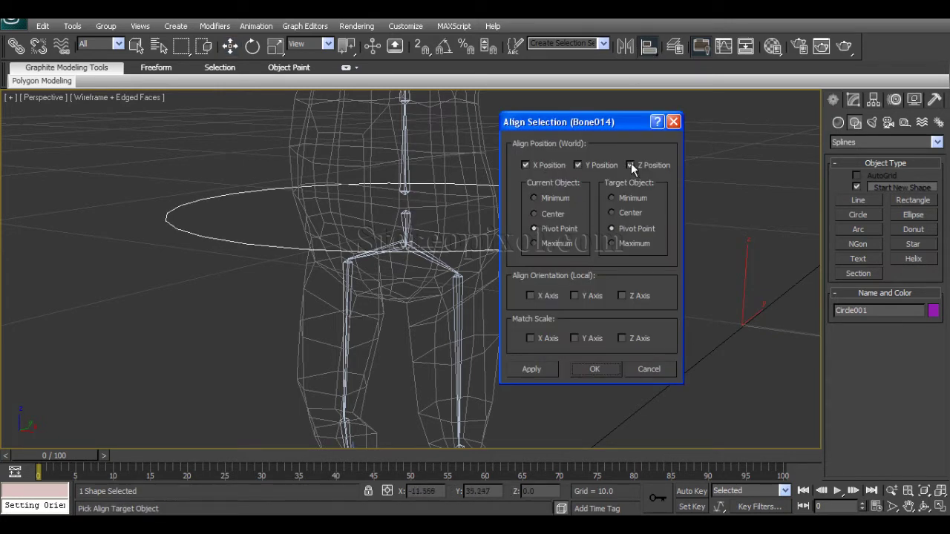
pyautogui.click(595, 369)
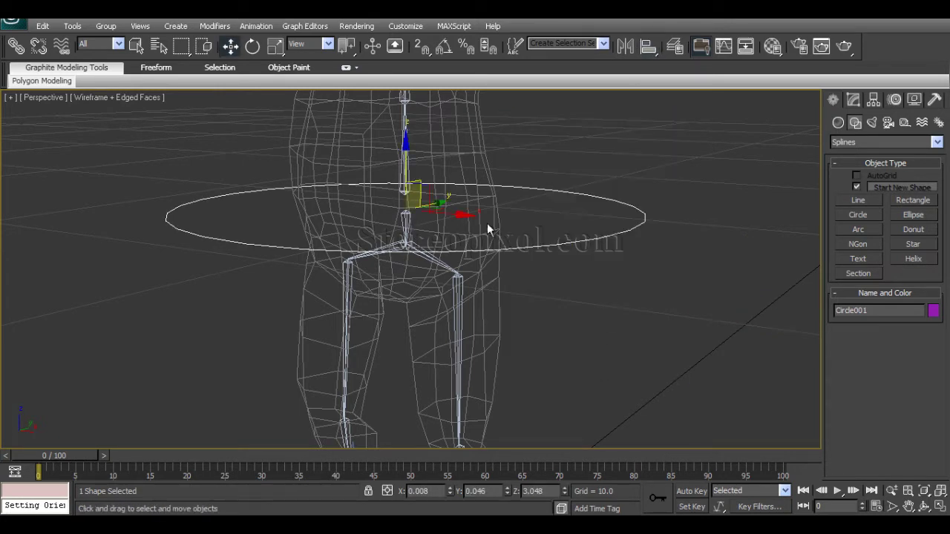
# Scale the circle down uniformly so that it fits just around the character's hips
pyautogui.press('r')
pyautogui.moveTo(422, 190); pyautogui.dragTo(332, 243)
pyautogui.press('w')
pyautogui.keyDown('alt'); pyautogui.moveTo(396, 258); pyautogui.dragTo(417, 300, button='middle'); pyautogui.keyUp('alt')
pyautogui.scroll(3, 417, 282)
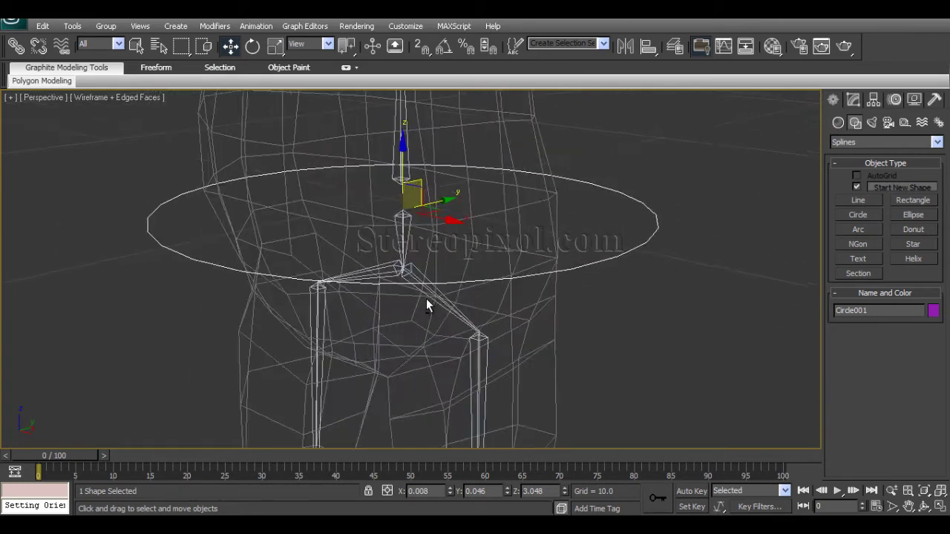
pyautogui.keyDown('alt'); pyautogui.moveTo(426, 298); pyautogui.dragTo(426, 299, button='middle'); pyautogui.keyUp('alt')
pyautogui.press('r')
pyautogui.moveTo(427, 294); pyautogui.dragTo(438, 298)
pyautogui.press('w')
pyautogui.scroll(-6, 439, 297)
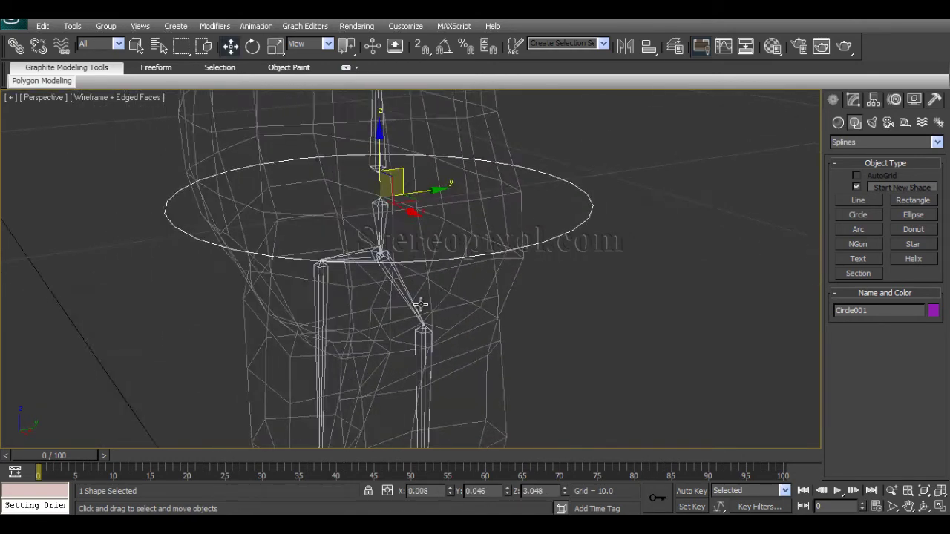
pyautogui.keyDown('alt'); pyautogui.moveTo(520, 318); pyautogui.dragTo(478, 286, button='middle'); pyautogui.keyUp('alt')
pyautogui.scroll(8, 478, 287)
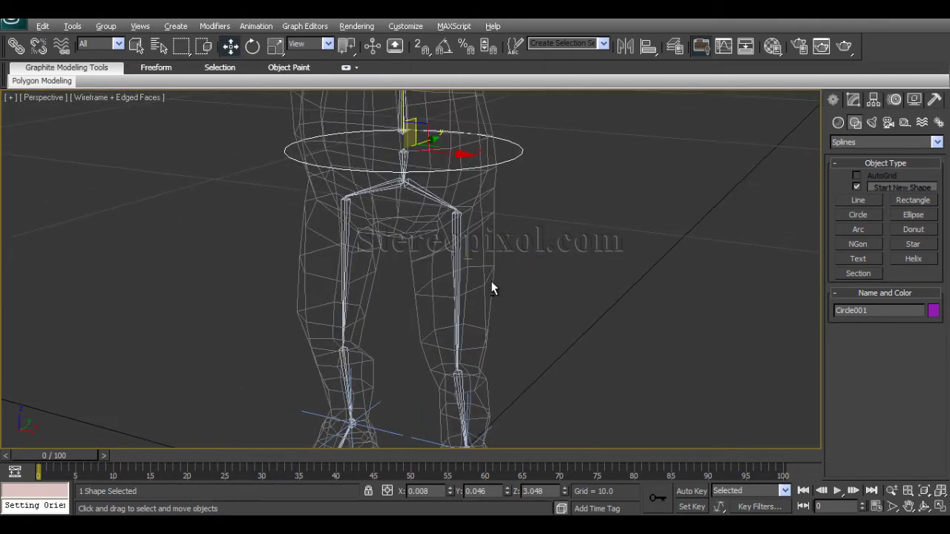
# Try rotating the hip bone, Bone014, to test how the hips and legs react, and cancel the rotation
pyautogui.moveTo(529, 249); pyautogui.dragTo(541, 325, button='middle')
pyautogui.click(623, 277)
pyautogui.click(397, 176)
pyautogui.press('e')
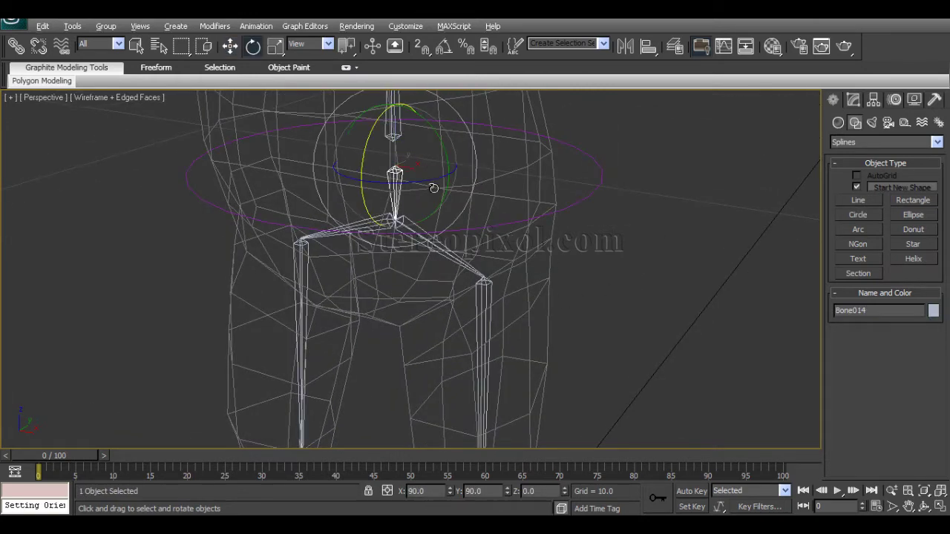
pyautogui.keyDown('alt'); pyautogui.moveTo(435, 191); pyautogui.dragTo(383, 195, button='middle'); pyautogui.keyUp('alt')
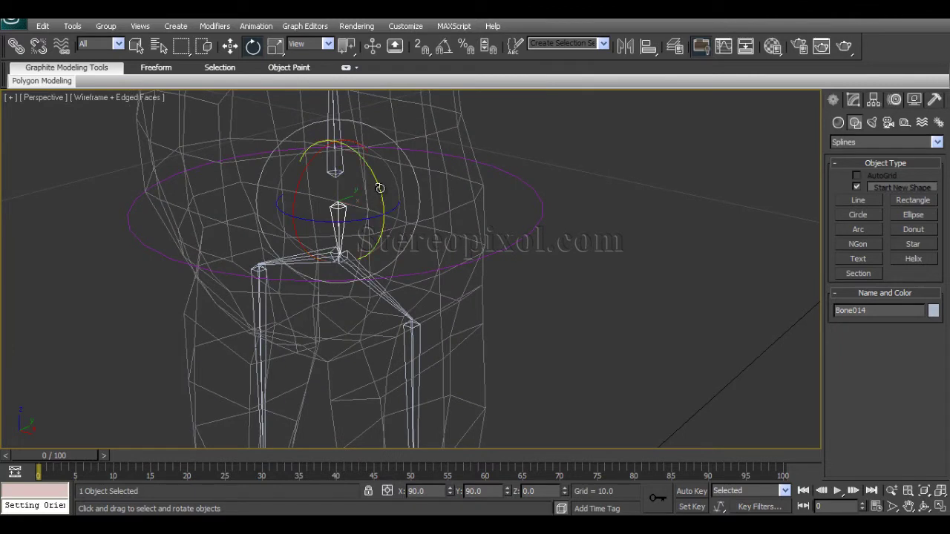
pyautogui.moveTo(380, 187); pyautogui.dragTo(301, 185)
pyautogui.rightClick(379, 190)
pyautogui.rightClick(307, 189)
pyautogui.rightClick(303, 181)
# Compare the pivot positions and axes of the hip circle and Bone014
pyautogui.keyDown('alt'); pyautogui.moveTo(515, 238); pyautogui.dragTo(519, 233, button='middle'); pyautogui.keyUp('alt')
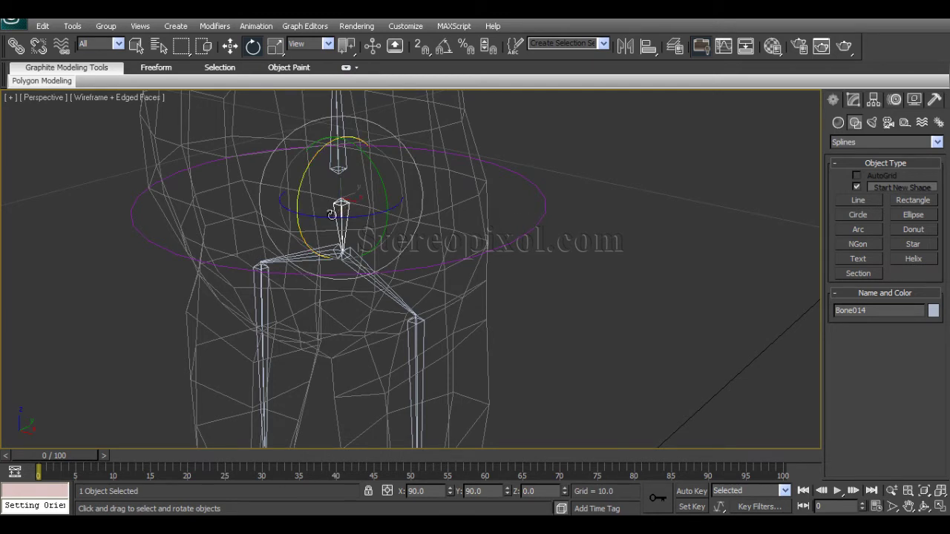
pyautogui.moveTo(524, 223); pyautogui.dragTo(527, 226)
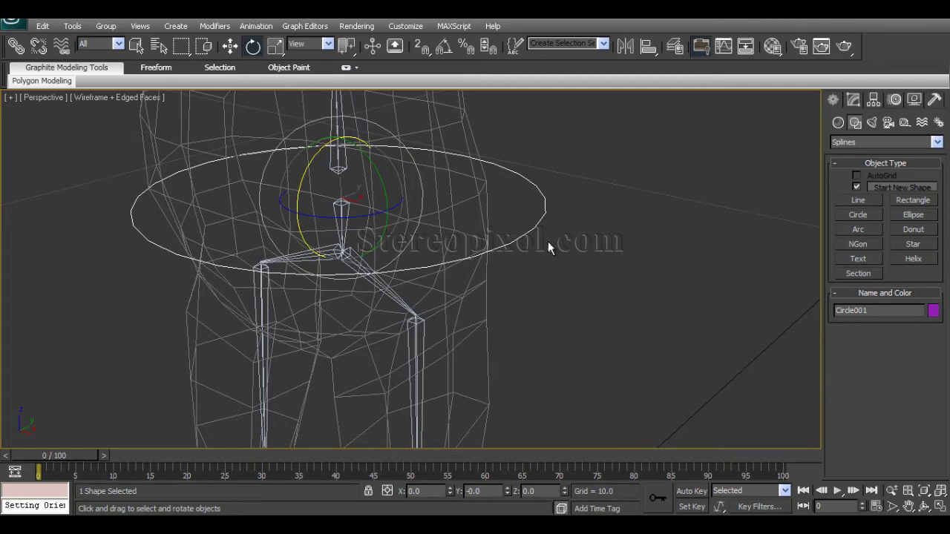
pyautogui.keyDown('alt'); pyautogui.moveTo(534, 276); pyautogui.dragTo(556, 297, button='middle'); pyautogui.keyUp('alt')
pyautogui.press('w')
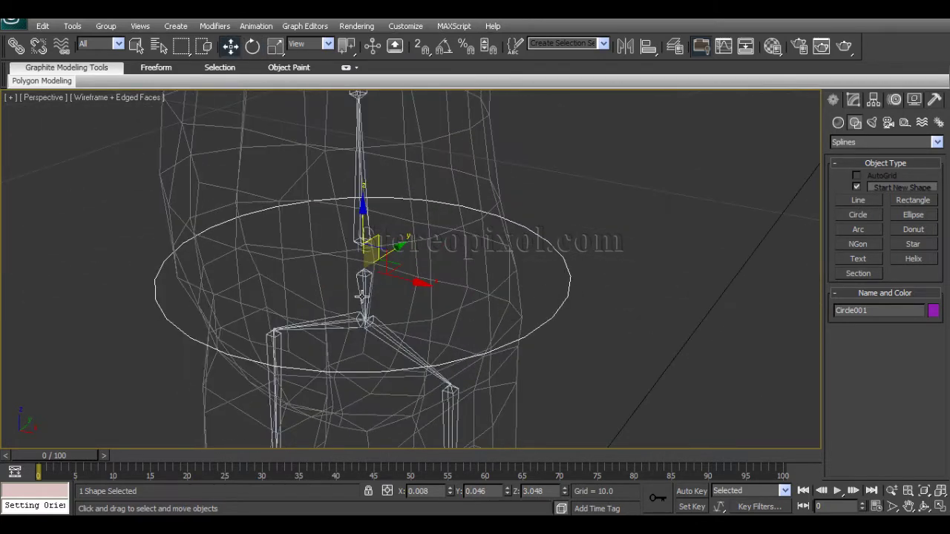
pyautogui.click(364, 284)
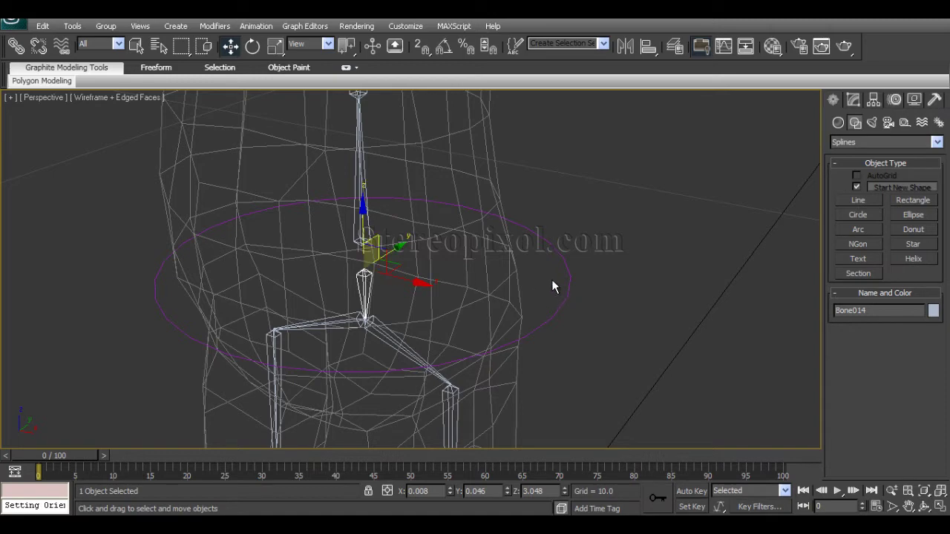
pyautogui.click(571, 288)
pyautogui.keyDown('alt'); pyautogui.moveTo(481, 304); pyautogui.dragTo(471, 325, button='middle'); pyautogui.keyUp('alt')
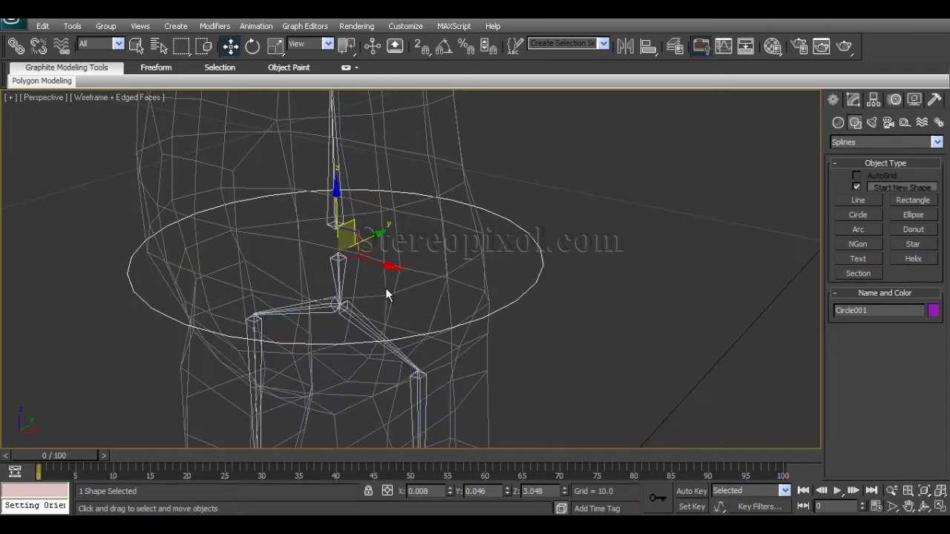
# Try to apply an Orientation Constraint from Bone014 to the circle around the hips
pyautogui.click(338, 261)
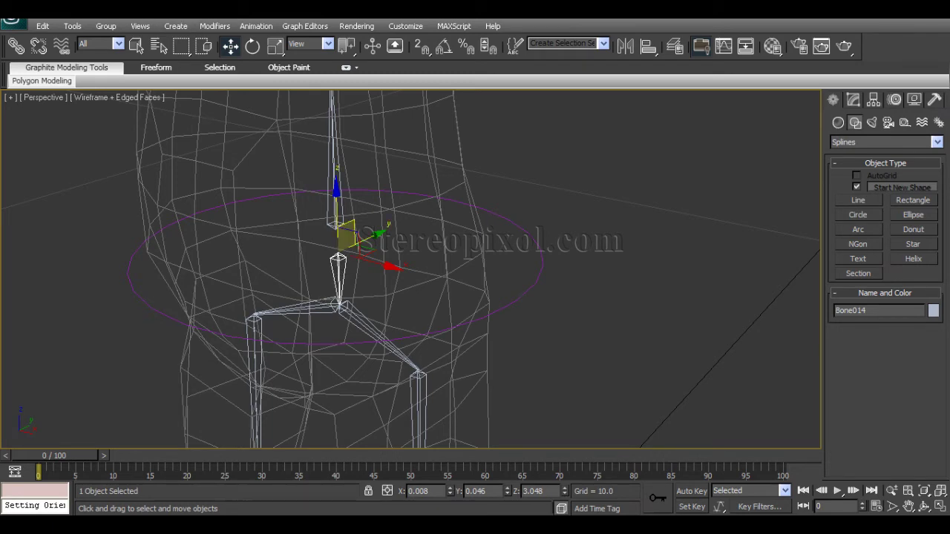
pyautogui.click(254, 26)
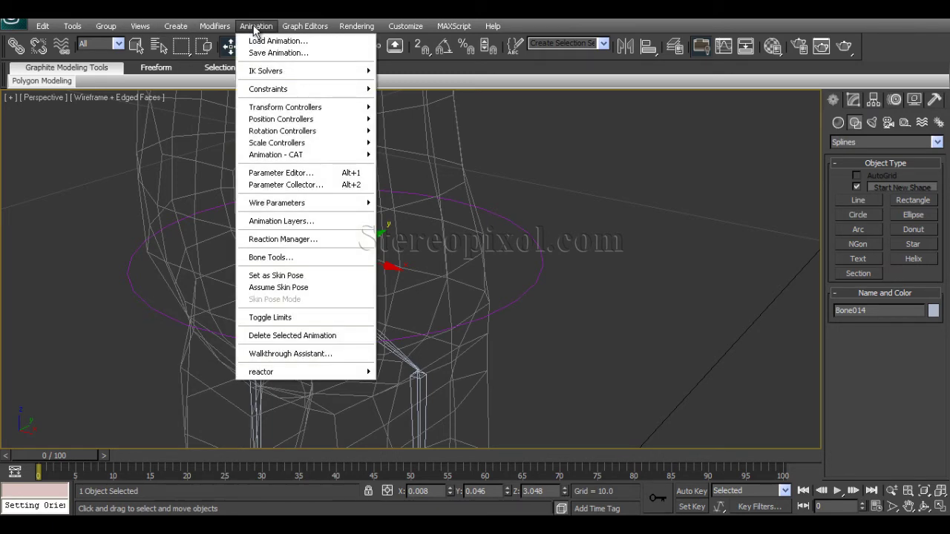
pyautogui.moveTo(303, 95)
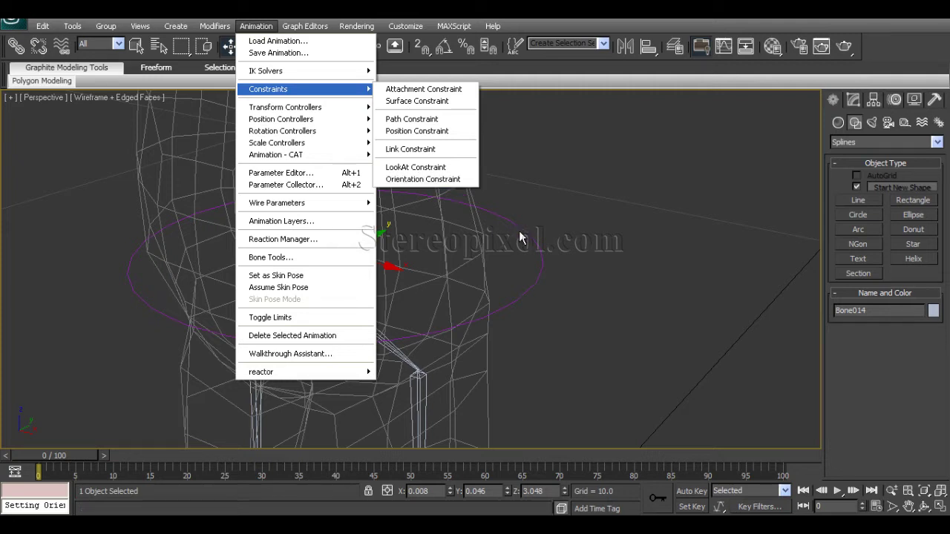
pyautogui.click(454, 180)
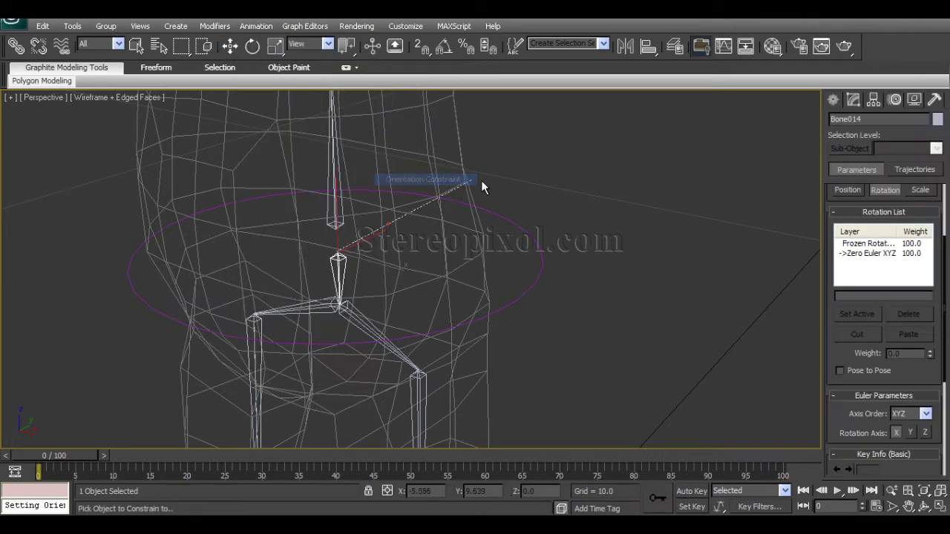
pyautogui.click(537, 242)
pyautogui.press('w')
pyautogui.click(321, 265)
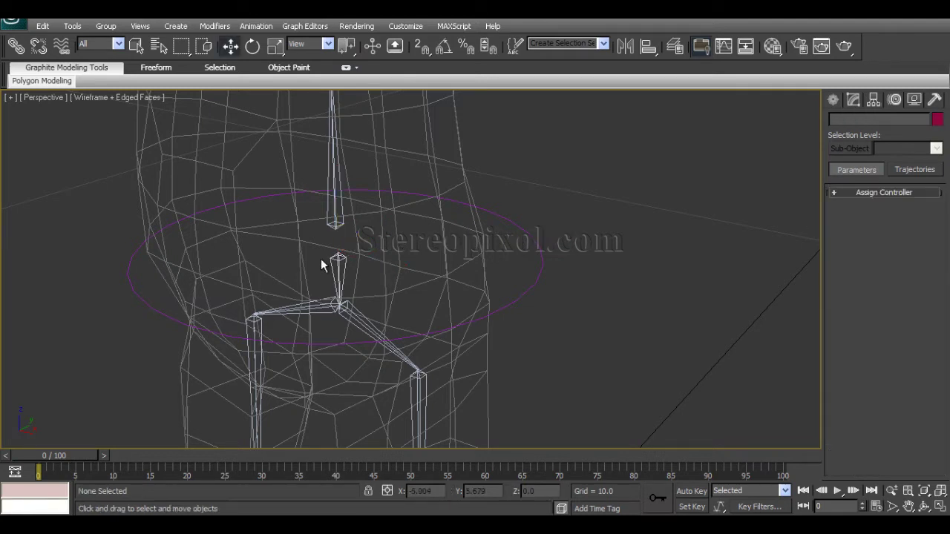
# Apply an Orientation Constraint to Bone014 with the circle around the hips as its target
pyautogui.click(338, 260)
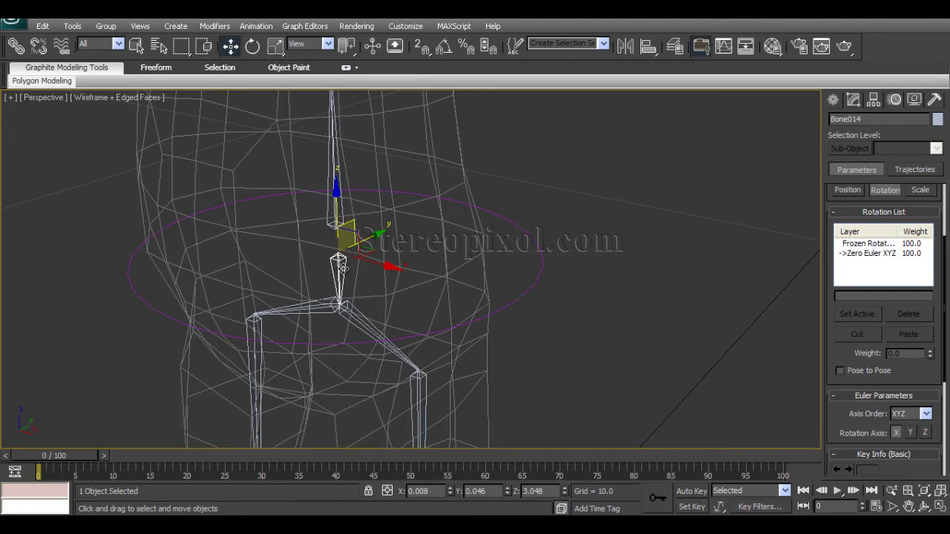
pyautogui.click(254, 27)
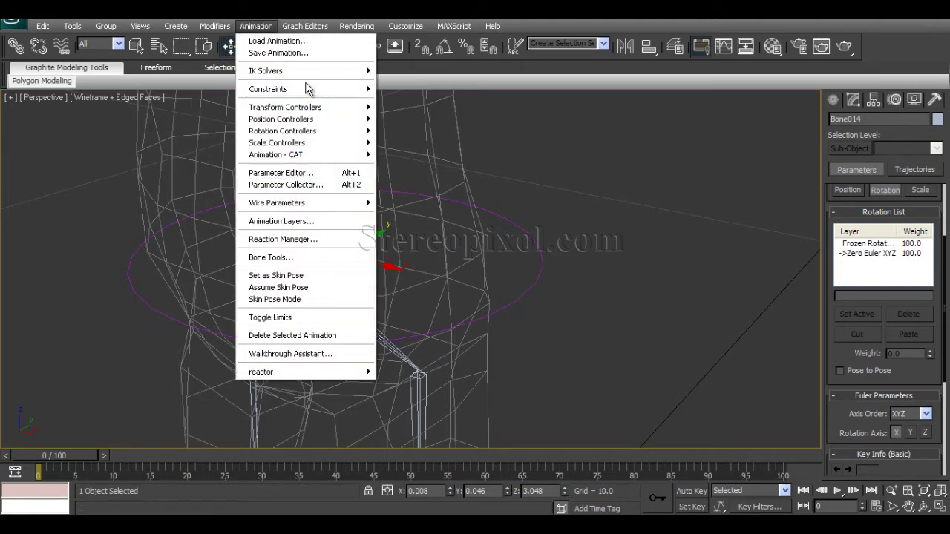
pyautogui.moveTo(334, 90)
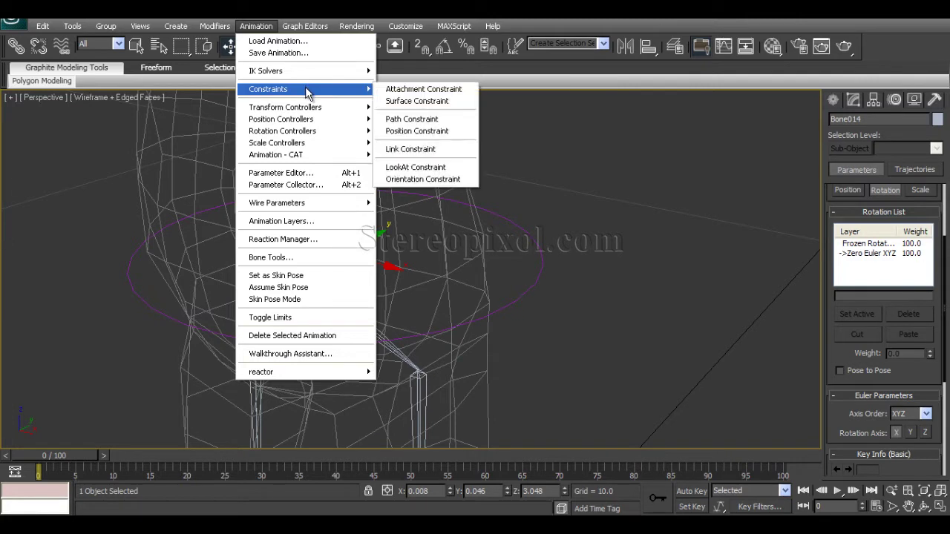
pyautogui.click(447, 182)
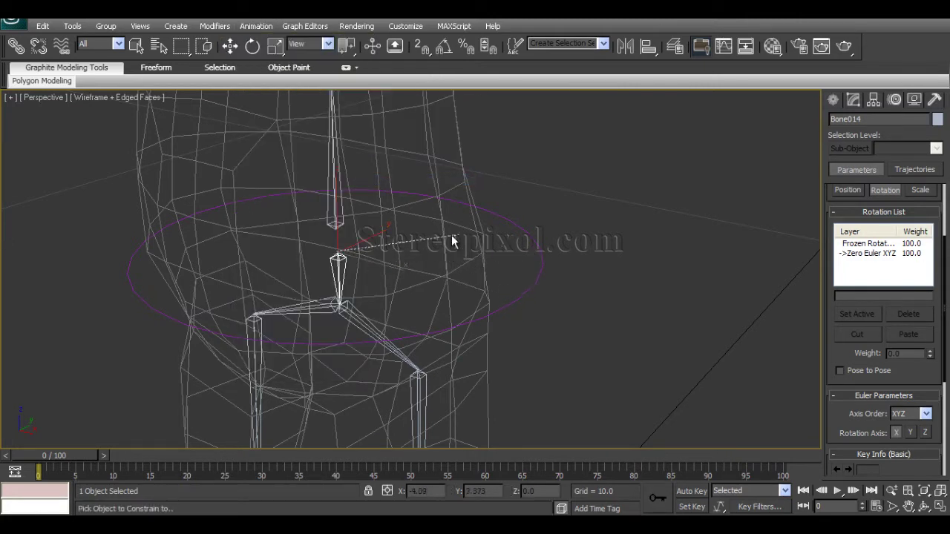
pyautogui.click(543, 258)
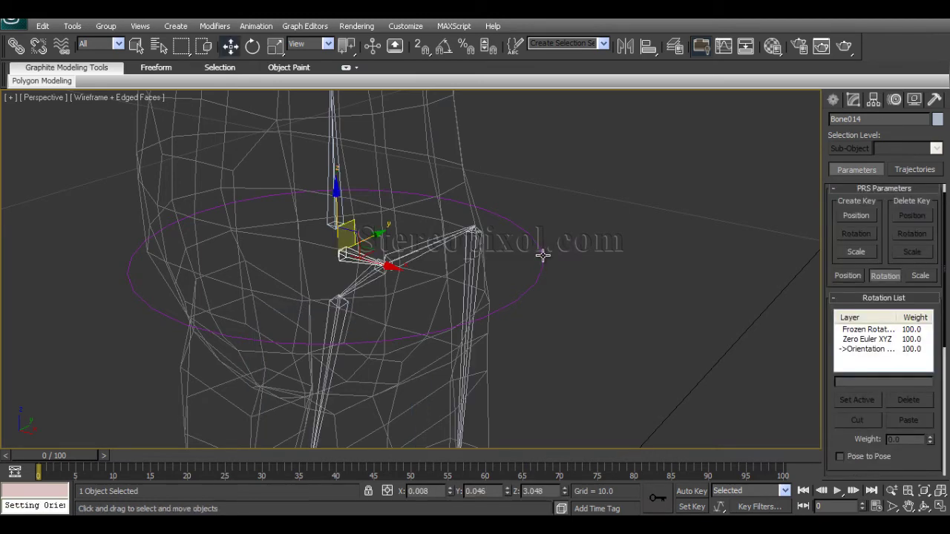
# Examine the axes and pivot placement of the hip circle and Bone014 from several angles
pyautogui.keyDown('alt'); pyautogui.moveTo(380, 313); pyautogui.dragTo(378, 347, button='middle'); pyautogui.keyUp('alt')
pyautogui.keyDown('alt'); pyautogui.moveTo(349, 285); pyautogui.dragTo(353, 327, button='middle'); pyautogui.keyUp('alt')
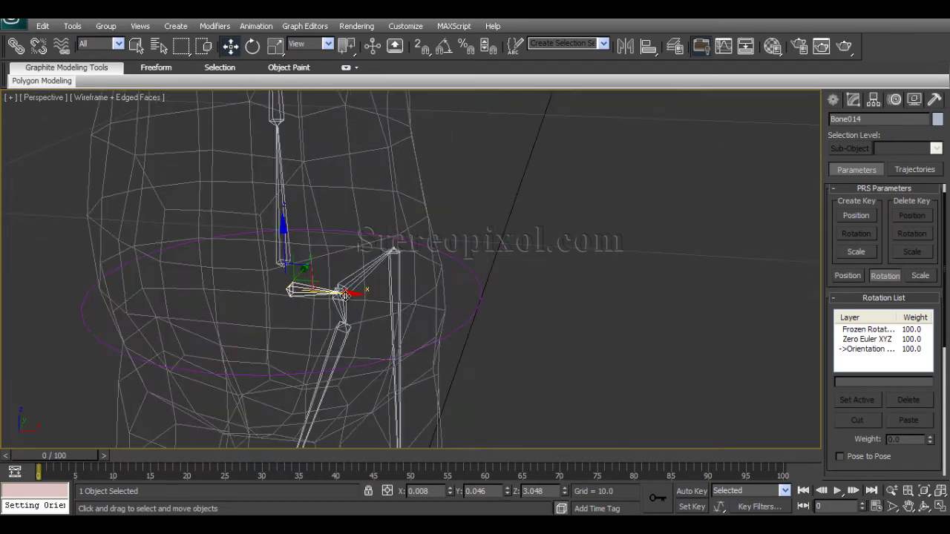
pyautogui.click(480, 301)
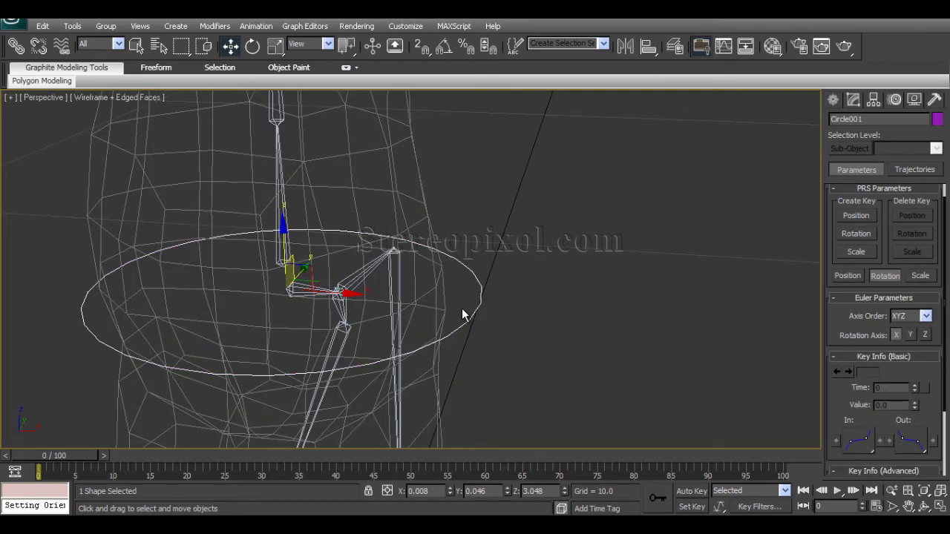
pyautogui.moveTo(364, 333)
pyautogui.keyDown('alt'); pyautogui.mouseDown(button='middle')
pyautogui.moveTo(390, 299)
pyautogui.moveTo(362, 316)
pyautogui.moveTo(364, 331)
pyautogui.mouseUp(button='middle'); pyautogui.keyUp('alt')
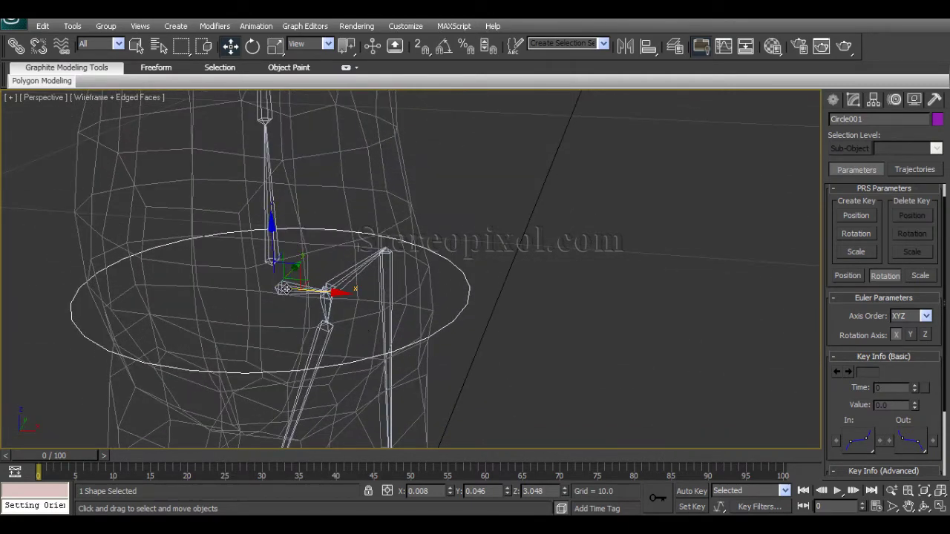
pyautogui.click(874, 100)
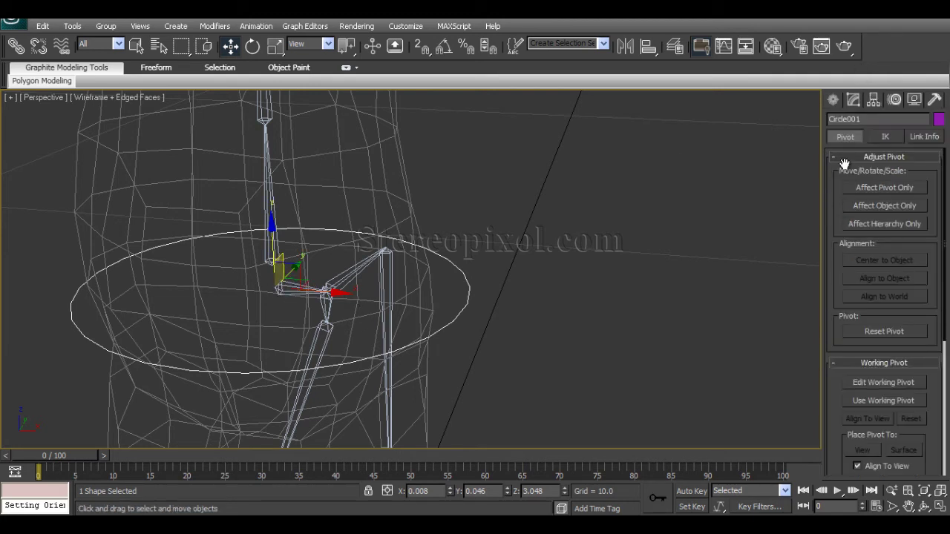
pyautogui.click(288, 294)
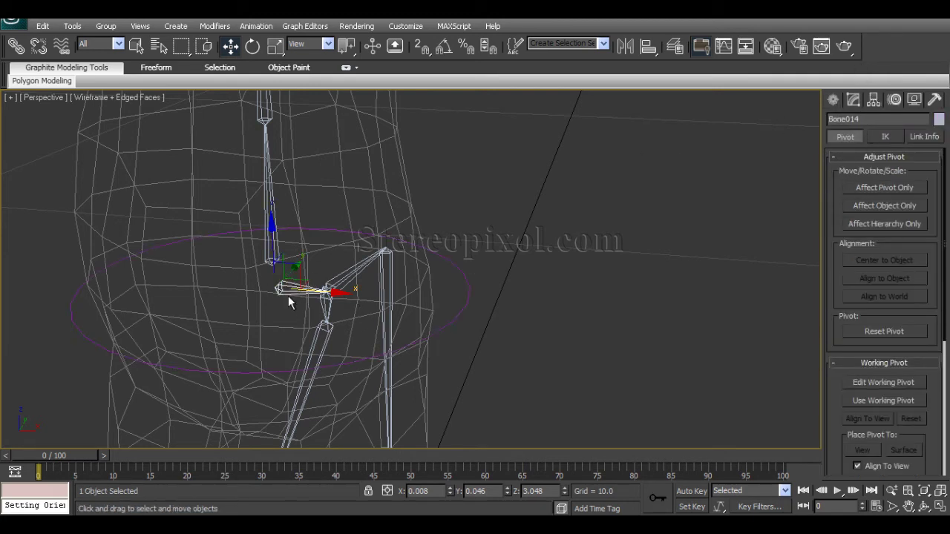
pyautogui.click(466, 300)
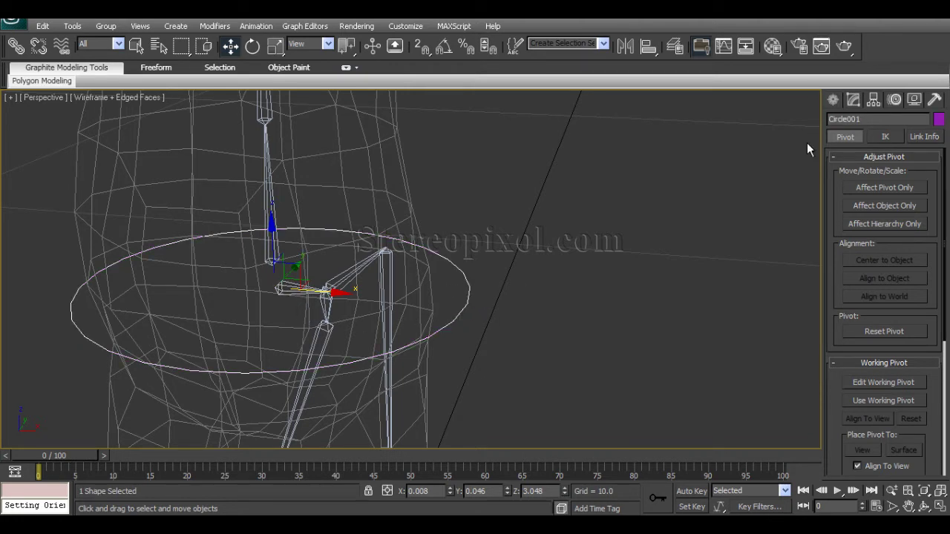
pyautogui.click(835, 98)
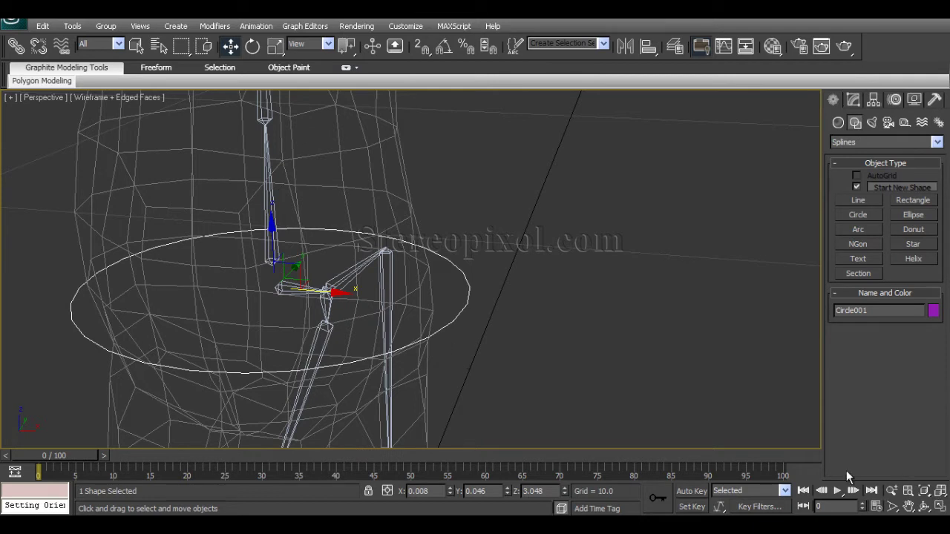
# Enable Keep Initial Offset on Bone014's Orientation Constraint targeting the hip circle
pyautogui.click(289, 291)
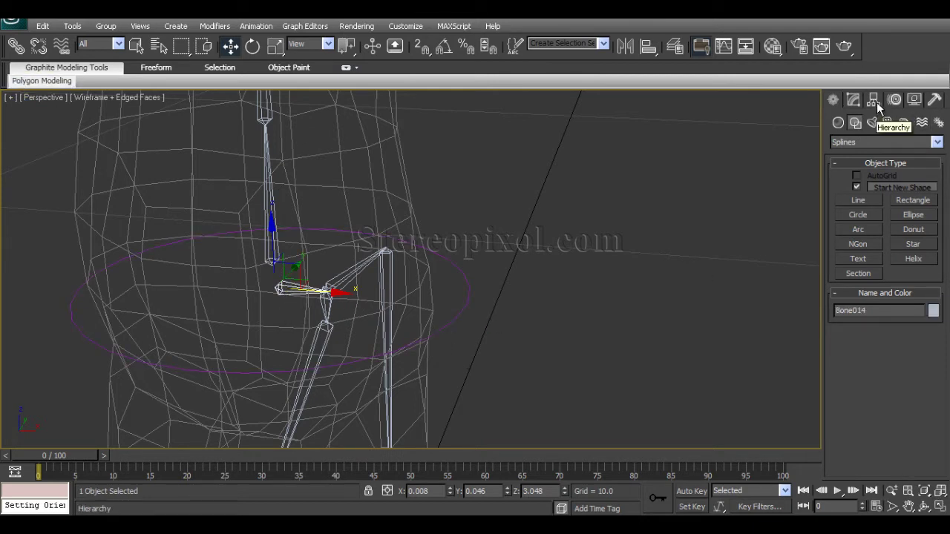
pyautogui.click(895, 100)
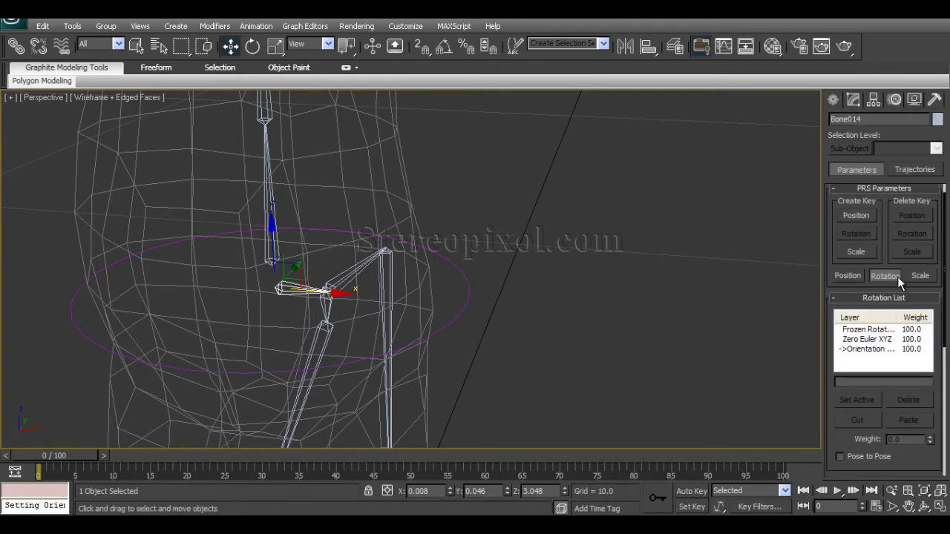
pyautogui.moveTo(837, 403); pyautogui.dragTo(842, 126)
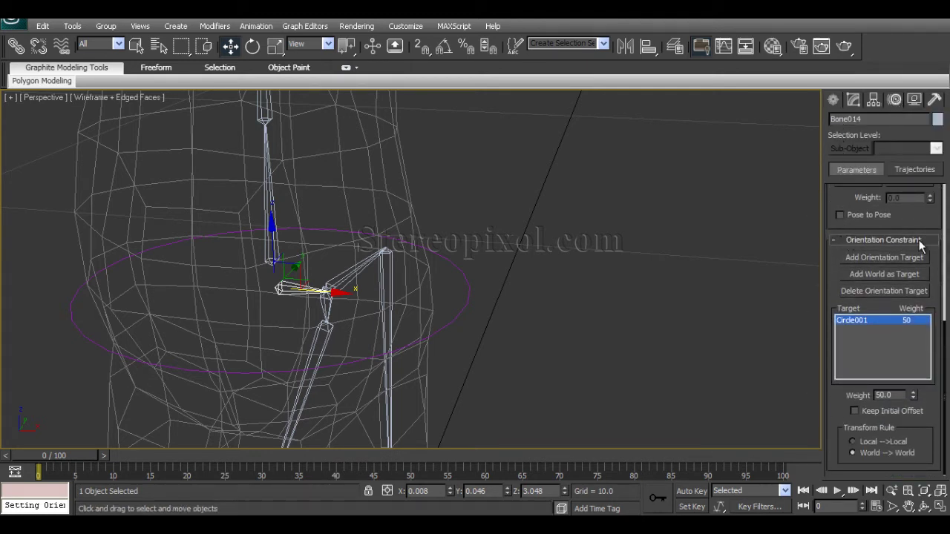
pyautogui.click(854, 411)
pyautogui.keyDown('alt'); pyautogui.moveTo(399, 331); pyautogui.dragTo(513, 344, button='middle'); pyautogui.keyUp('alt')
pyautogui.keyDown('alt'); pyautogui.moveTo(517, 310); pyautogui.dragTo(523, 319, button='middle'); pyautogui.keyUp('alt')
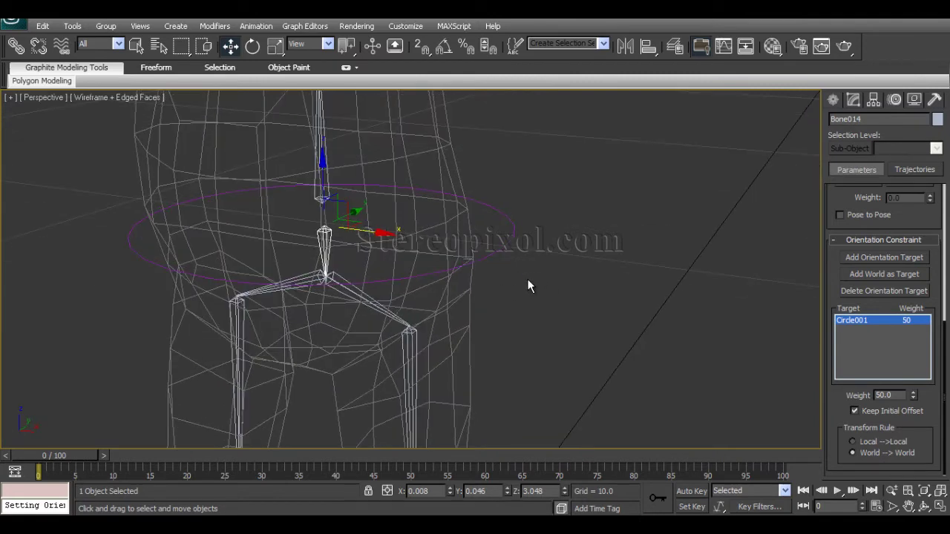
# Try rotating the hip circle about different axes to test the hip bone, undoing each rotation
pyautogui.click(512, 254)
pyautogui.keyDown('alt'); pyautogui.moveTo(503, 312); pyautogui.dragTo(493, 295, button='middle'); pyautogui.keyUp('alt')
pyautogui.press('e')
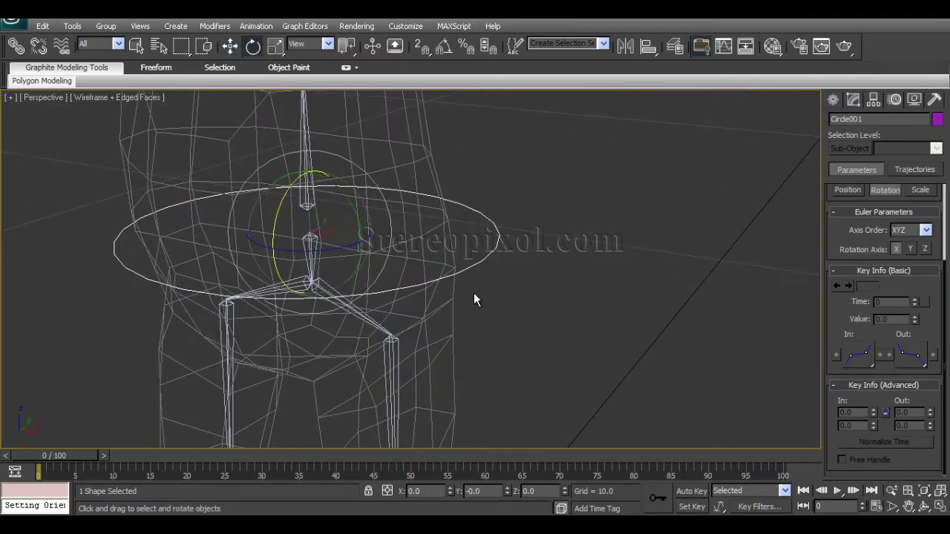
pyautogui.moveTo(346, 196); pyautogui.dragTo(358, 215)
pyautogui.hotkey('ctrl', 'z')
pyautogui.keyDown('alt'); pyautogui.moveTo(401, 311); pyautogui.dragTo(429, 315, button='middle'); pyautogui.keyUp('alt')
pyautogui.moveTo(368, 248); pyautogui.dragTo(372, 250)
pyautogui.hotkey('ctrl', 'z')
pyautogui.moveTo(425, 310)
pyautogui.keyDown('alt'); pyautogui.mouseDown(button='middle')
pyautogui.moveTo(446, 323)
pyautogui.moveTo(431, 311)
pyautogui.mouseUp(button='middle'); pyautogui.keyUp('alt')
# Try lifting and shifting a foot rectangle to test how the leg bends, then undo the movement
pyautogui.scroll(-5, 446, 324)
pyautogui.scroll(4, 432, 311)
pyautogui.moveTo(487, 360); pyautogui.dragTo(465, 355, button='middle')
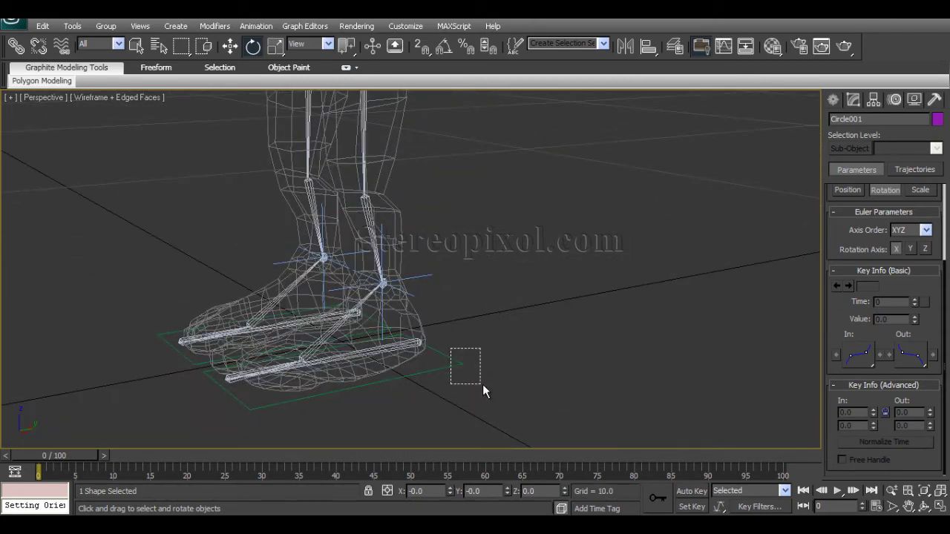
pyautogui.moveTo(484, 384); pyautogui.dragTo(484, 386)
pyautogui.keyDown('alt'); pyautogui.moveTo(484, 386); pyautogui.dragTo(430, 365, button='middle'); pyautogui.keyUp('alt')
pyautogui.press('w')
pyautogui.moveTo(434, 387); pyautogui.dragTo(403, 316)
pyautogui.rightClick(403, 316)
pyautogui.keyDown('alt'); pyautogui.moveTo(374, 368); pyautogui.dragTo(422, 378, button='middle'); pyautogui.keyUp('alt')
pyautogui.moveTo(458, 389); pyautogui.dragTo(408, 303)
pyautogui.keyDown('alt'); pyautogui.moveTo(343, 329); pyautogui.dragTo(463, 330, button='middle'); pyautogui.keyUp('alt')
pyautogui.hotkey('ctrl', 'z')
# Create a Dummy helper on the ground beside the feet
pyautogui.keyDown('alt'); pyautogui.moveTo(496, 203); pyautogui.dragTo(551, 303, button='middle'); pyautogui.keyUp('alt')
pyautogui.click(551, 303)
pyautogui.click(834, 100)
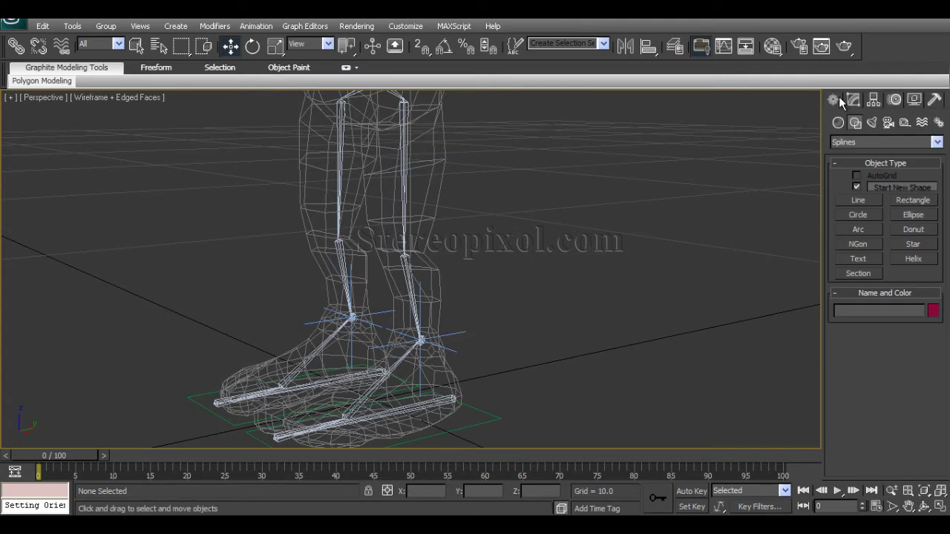
pyautogui.click(859, 217)
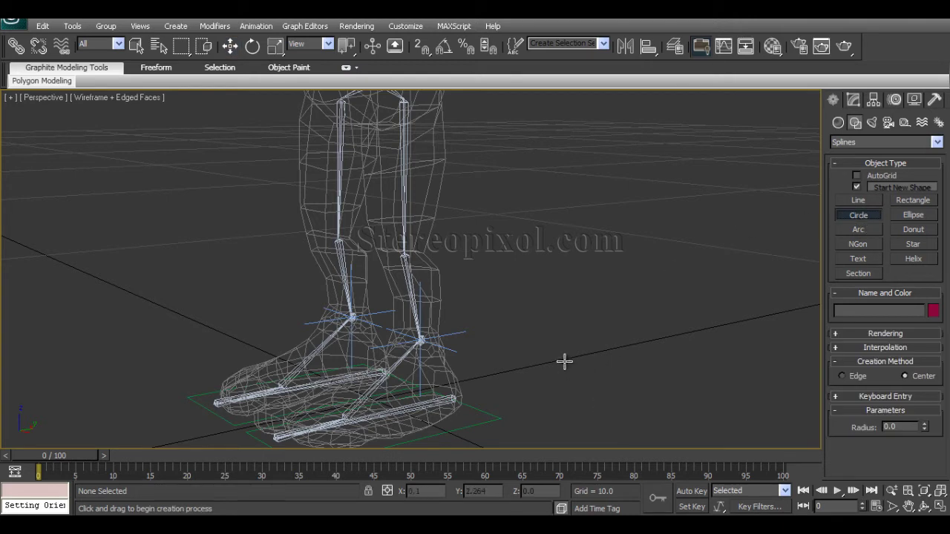
pyautogui.click(905, 123)
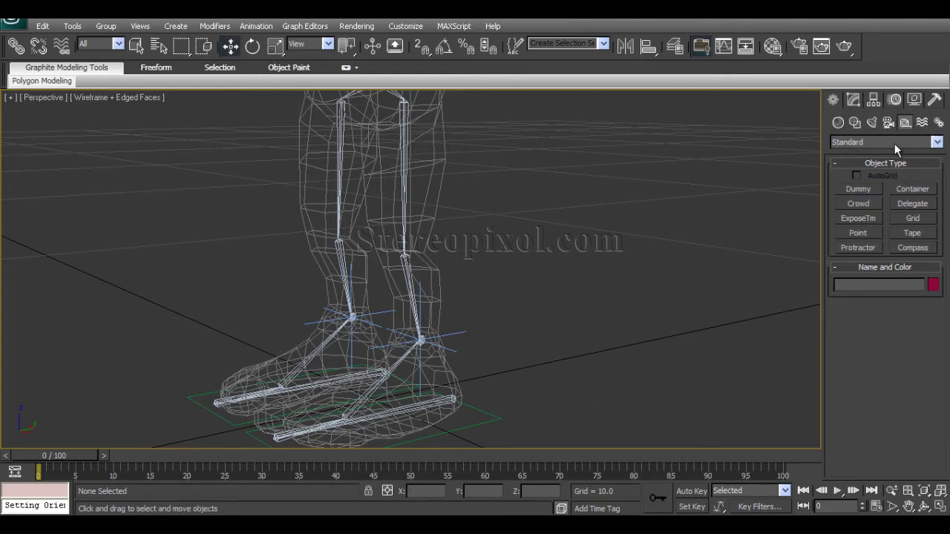
pyautogui.click(857, 190)
pyautogui.moveTo(600, 354); pyautogui.dragTo(605, 371)
pyautogui.press('w')
# Align the dummy to knee bone Bone13 in X, Y and Z position, pivot point to pivot point
pyautogui.keyDown('alt'); pyautogui.moveTo(612, 394); pyautogui.dragTo(515, 312, button='middle'); pyautogui.keyUp('alt')
pyautogui.scroll(3, 524, 349)
pyautogui.scroll(3, 508, 313)
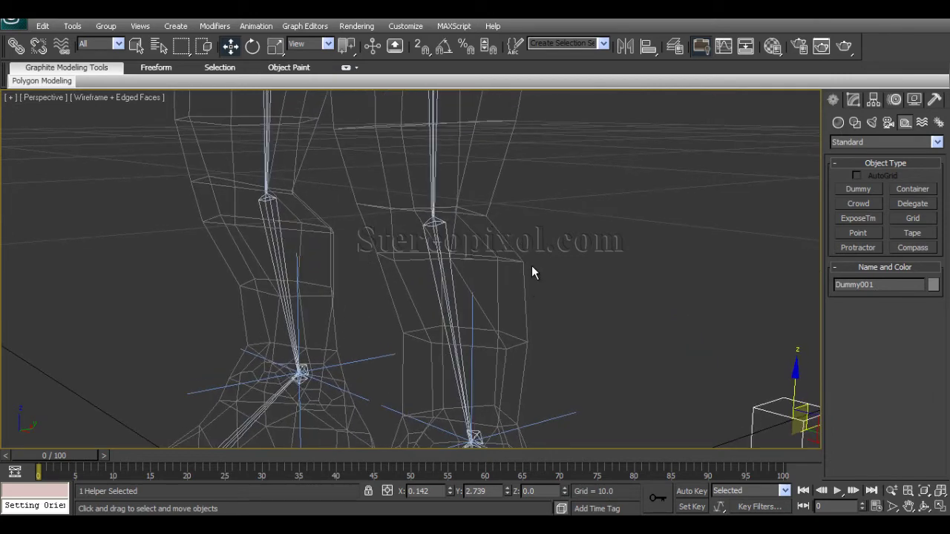
pyautogui.click(648, 47)
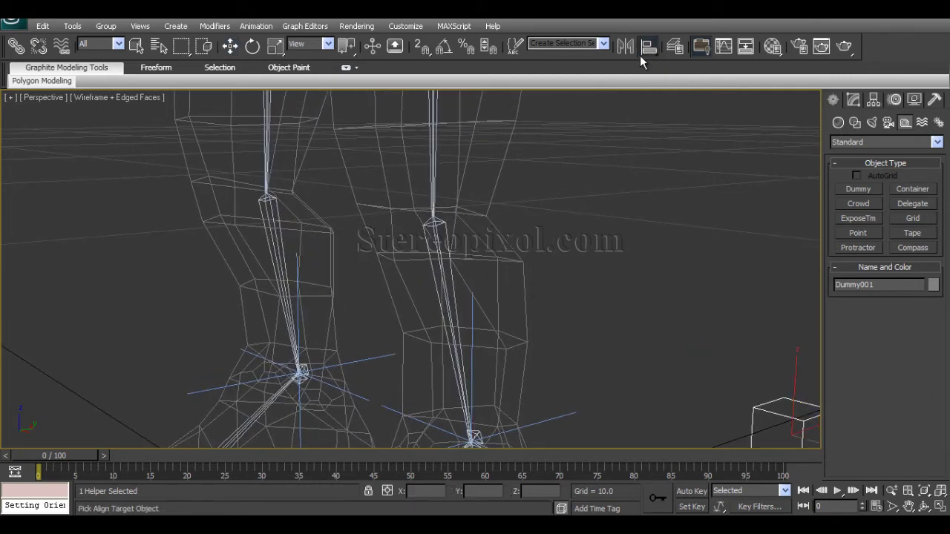
pyautogui.click(436, 227)
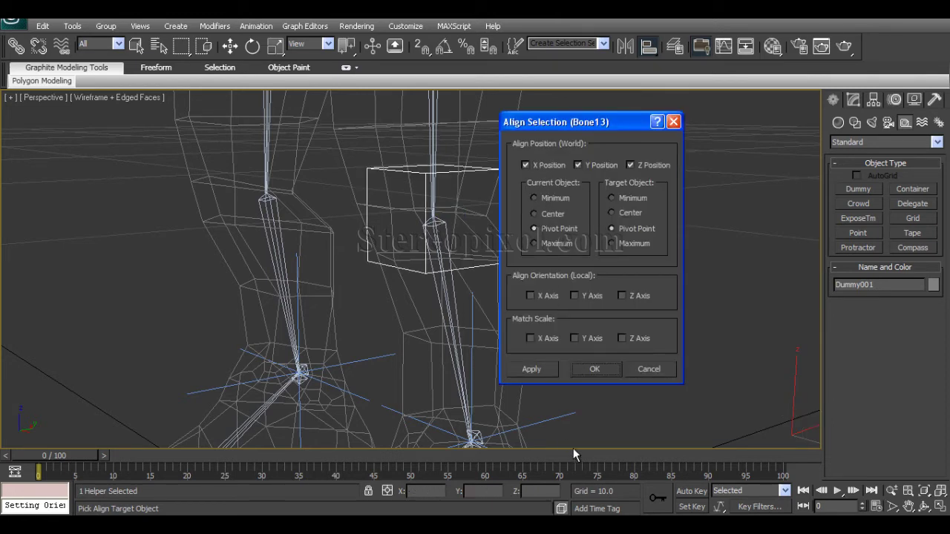
pyautogui.click(592, 370)
pyautogui.keyDown('alt'); pyautogui.moveTo(466, 337); pyautogui.dragTo(523, 357, button='middle'); pyautogui.keyUp('alt')
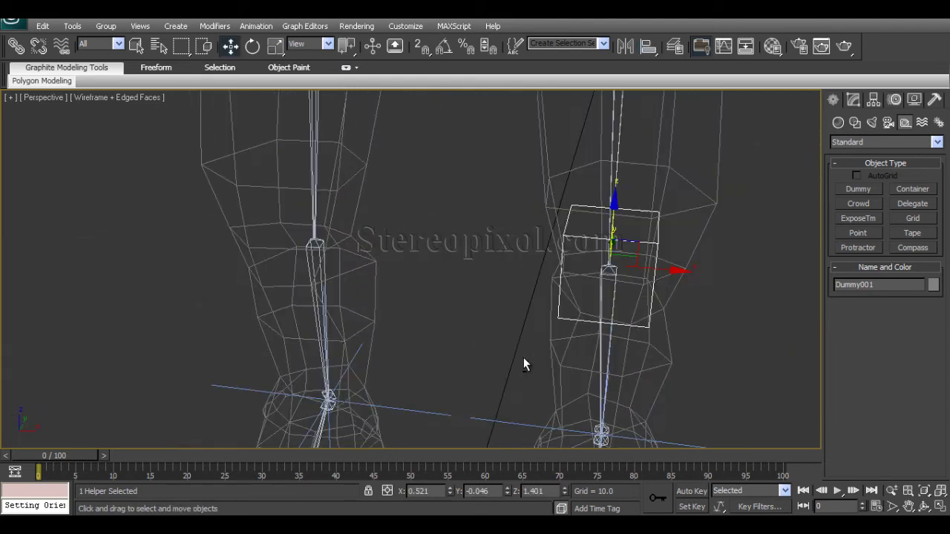
# Clone the knee dummy as a copy and align its pivot point to the other knee's mirrored Bone13 in X, Y and Z
pyautogui.moveTo(602, 368); pyautogui.dragTo(538, 354, button='middle')
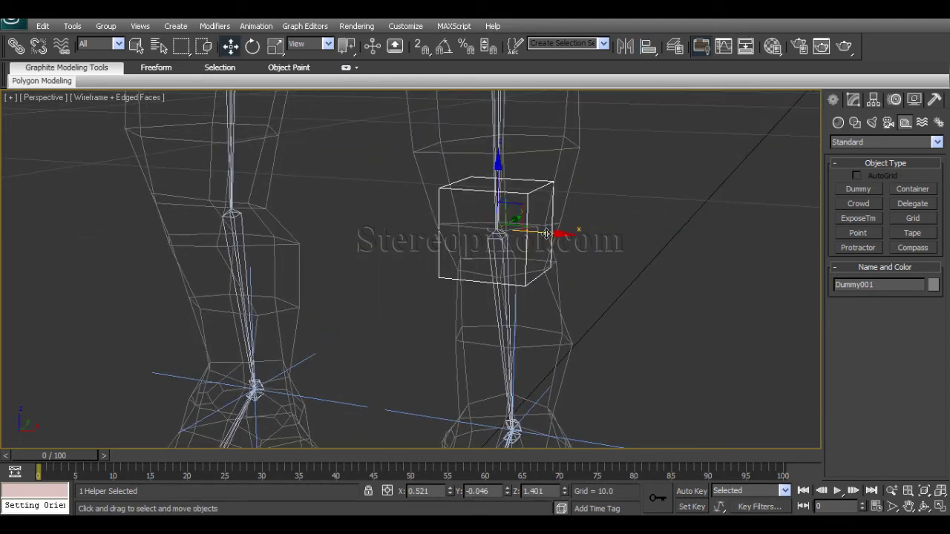
pyautogui.moveTo(549, 235)
pyautogui.keyDown('shift'); pyautogui.mouseDown()
pyautogui.moveTo(445, 234)
pyautogui.moveTo(415, 223)
pyautogui.mouseUp(); pyautogui.keyUp('shift')
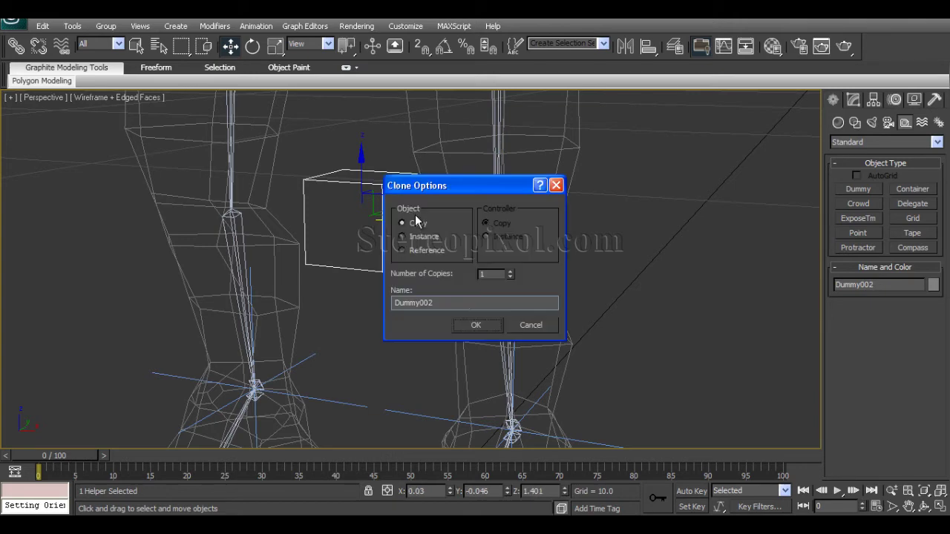
pyautogui.click(475, 326)
pyautogui.keyDown('alt'); pyautogui.moveTo(438, 282); pyautogui.dragTo(405, 258, button='middle'); pyautogui.keyUp('alt')
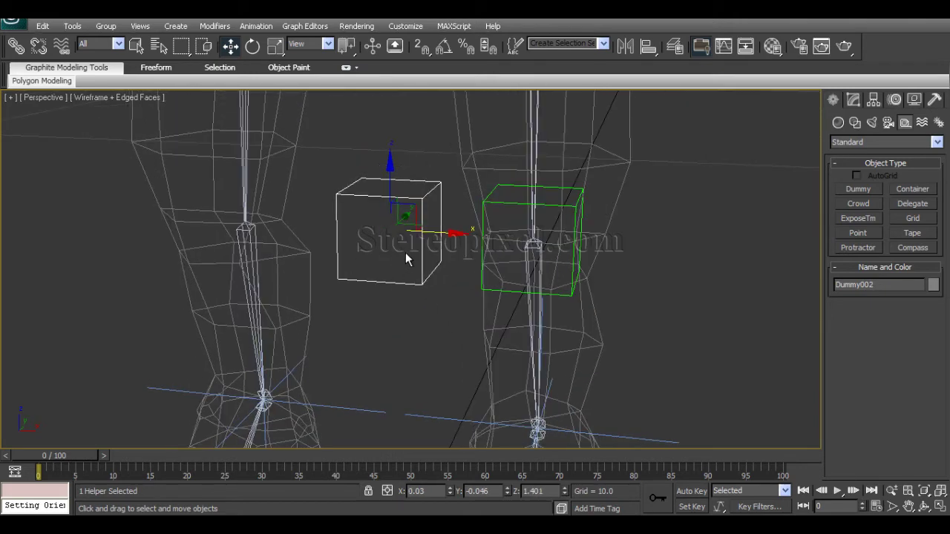
pyautogui.click(646, 47)
pyautogui.click(249, 232)
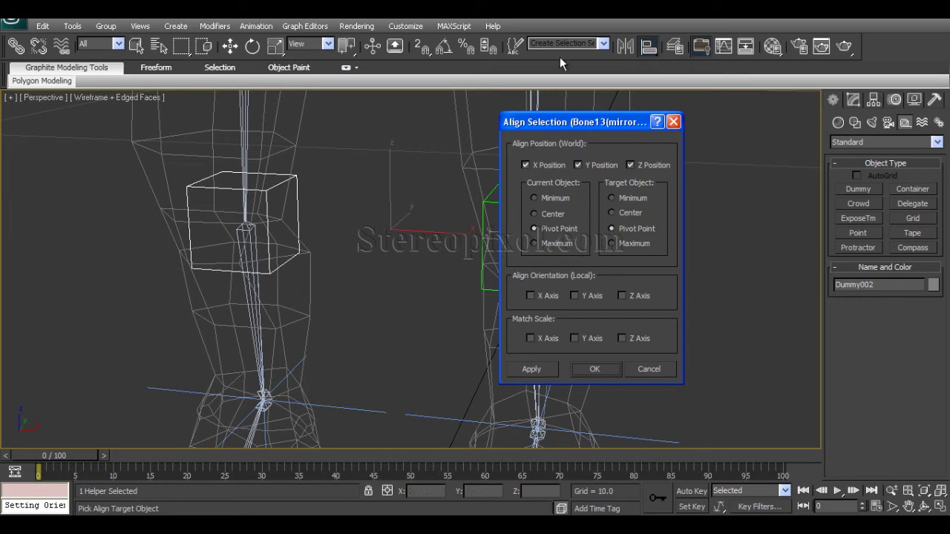
pyautogui.click(586, 372)
# Select both knee dummies and move them in front of the knees, to a Y position of about -0.908
pyautogui.keyDown('alt'); pyautogui.moveTo(587, 374); pyautogui.dragTo(397, 300, button='middle'); pyautogui.keyUp('alt')
pyautogui.keyDown('ctrl'); pyautogui.click(445, 215); pyautogui.keyUp('ctrl')
pyautogui.click(244, 300)
pyautogui.click(344, 245)
pyautogui.keyDown('alt'); pyautogui.moveTo(321, 272); pyautogui.dragTo(538, 321, button='middle'); pyautogui.keyUp('alt')
pyautogui.click(582, 244)
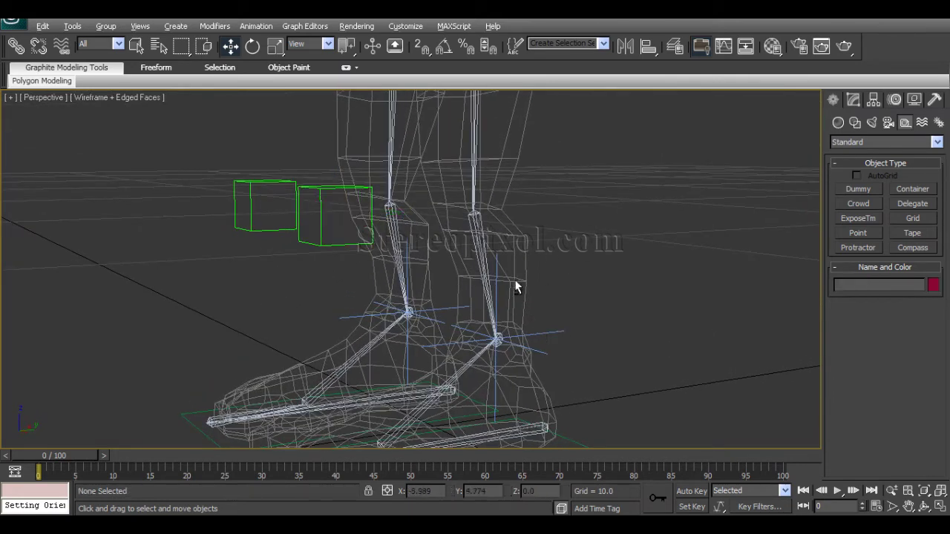
# Select IK Chain001 at the ankle and display its IK Solver Properties
pyautogui.keyDown('alt'); pyautogui.moveTo(515, 288); pyautogui.dragTo(536, 305, button='middle'); pyautogui.keyUp('alt')
pyautogui.keyDown('alt'); pyautogui.moveTo(398, 281); pyautogui.dragTo(512, 355, button='middle'); pyautogui.keyUp('alt')
pyautogui.keyDown('alt'); pyautogui.moveTo(571, 335); pyautogui.dragTo(458, 286, button='middle'); pyautogui.keyUp('alt')
pyautogui.click(441, 239)
pyautogui.click(572, 354)
pyautogui.keyDown('alt'); pyautogui.moveTo(560, 378); pyautogui.dragTo(558, 355, button='middle'); pyautogui.keyUp('alt')
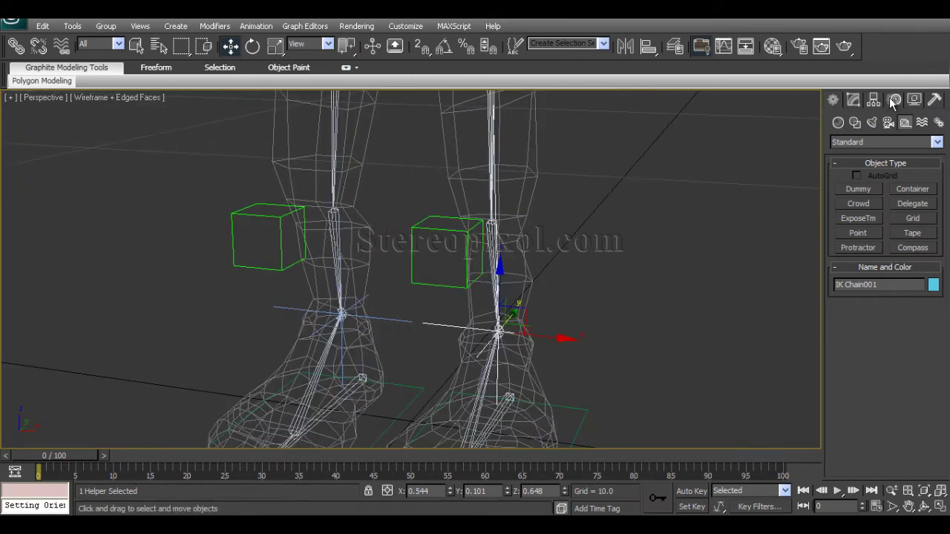
pyautogui.click(894, 101)
pyautogui.moveTo(922, 307); pyautogui.dragTo(920, 129)
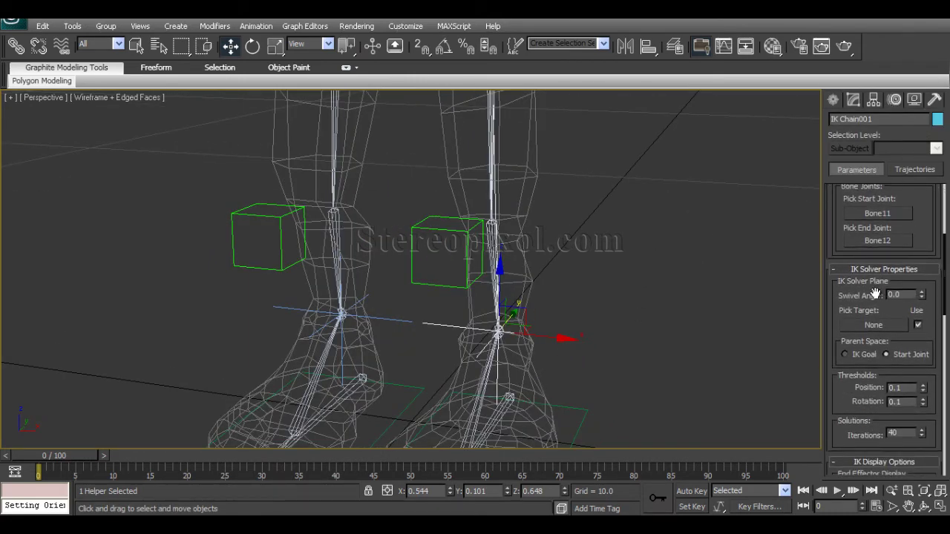
pyautogui.moveTo(826, 311); pyautogui.dragTo(828, 299)
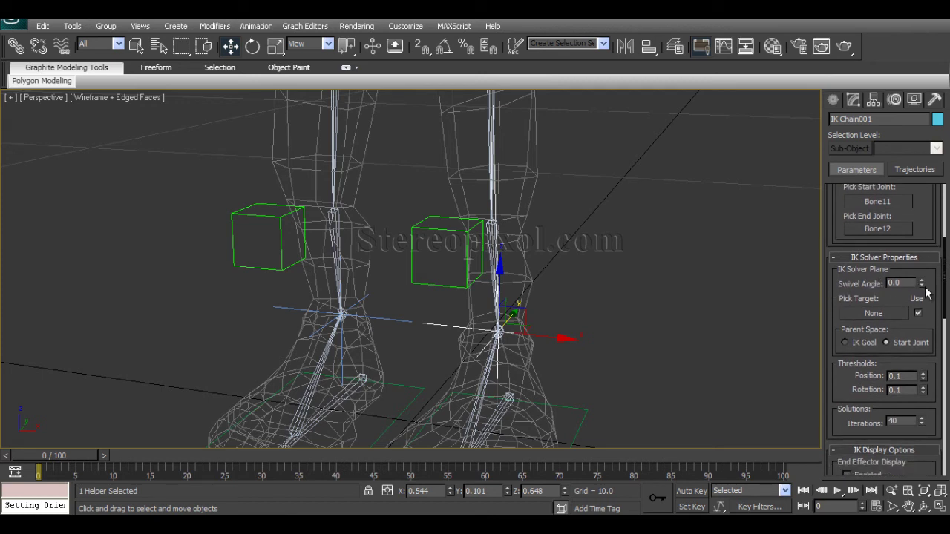
# Try changing IK Chain001's swivel angle to see how the knee turns, and cancel the change
pyautogui.moveTo(922, 286); pyautogui.dragTo(938, 268)
pyautogui.rightClick(938, 268)
pyautogui.keyDown('alt'); pyautogui.moveTo(664, 291); pyautogui.dragTo(576, 301, button='middle'); pyautogui.keyUp('alt')
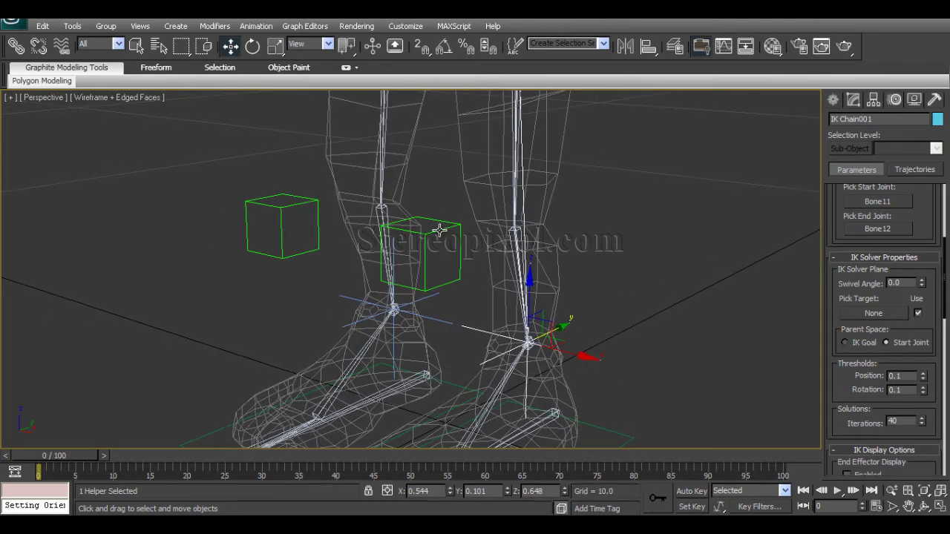
# Assign Dummy001 as the IK solver target of IK Chain001 and test the knee by moving the dummy
pyautogui.click(872, 314)
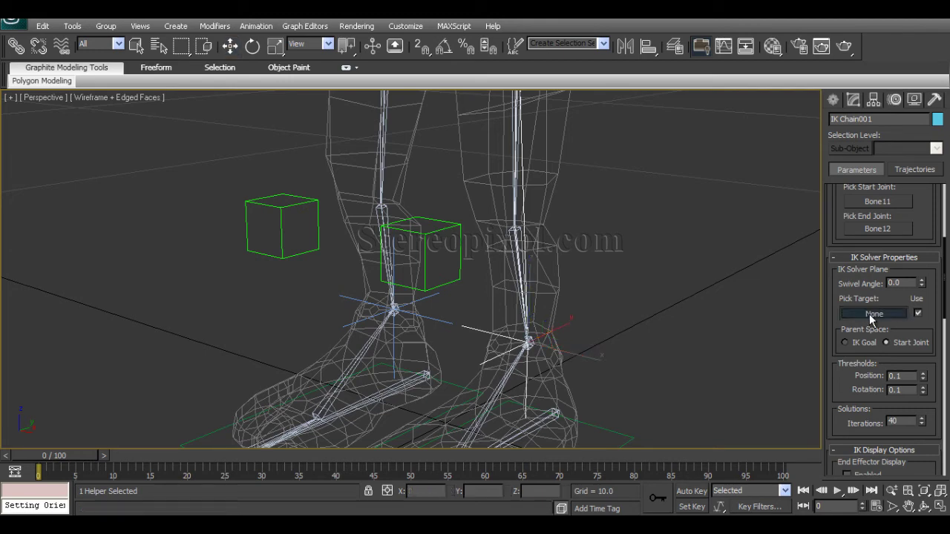
pyautogui.click(452, 224)
pyautogui.click(459, 243)
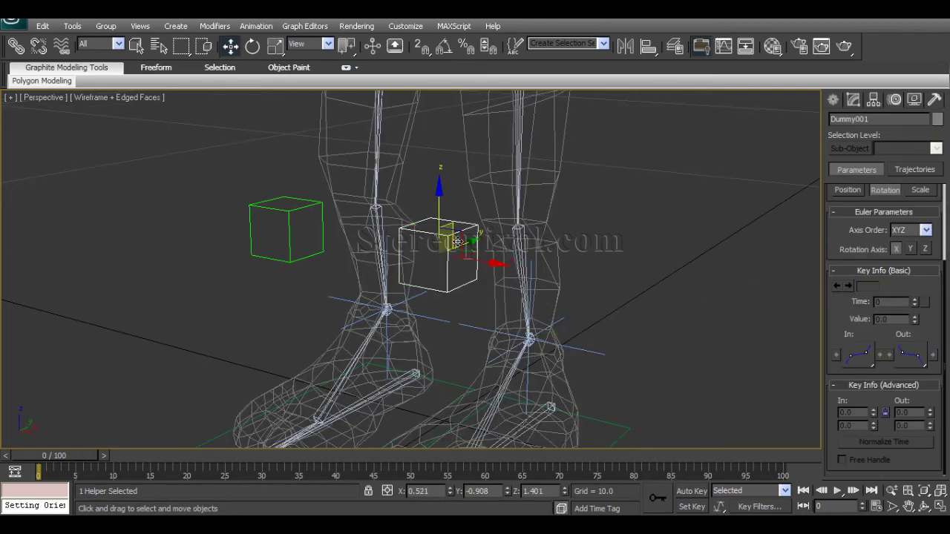
pyautogui.moveTo(459, 244); pyautogui.dragTo(435, 266)
pyautogui.keyDown('alt'); pyautogui.moveTo(455, 309); pyautogui.dragTo(377, 300, button='middle'); pyautogui.keyUp('alt')
# Assign Dummy002 as the IK solver target of IK Chain002 and test the knee by moving the dummy
pyautogui.click(412, 305)
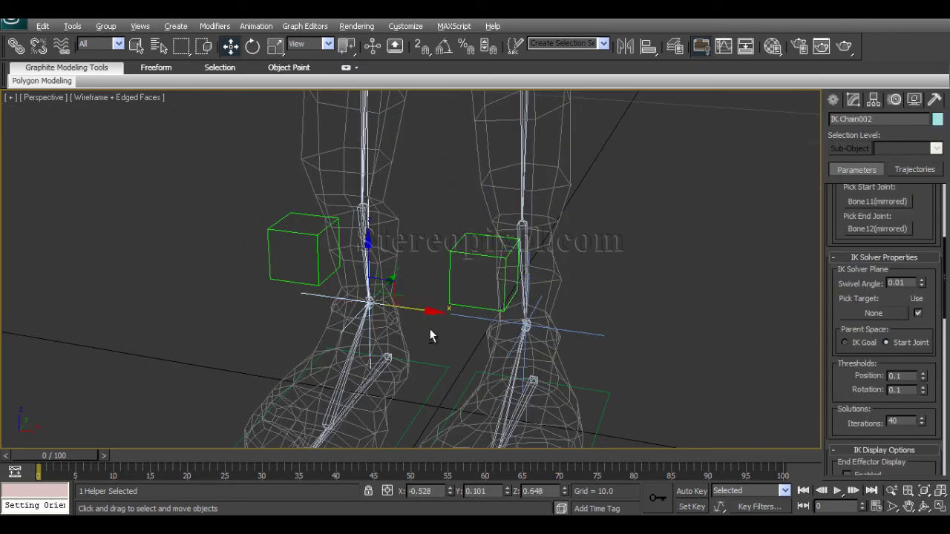
pyautogui.click(873, 315)
pyautogui.click(311, 216)
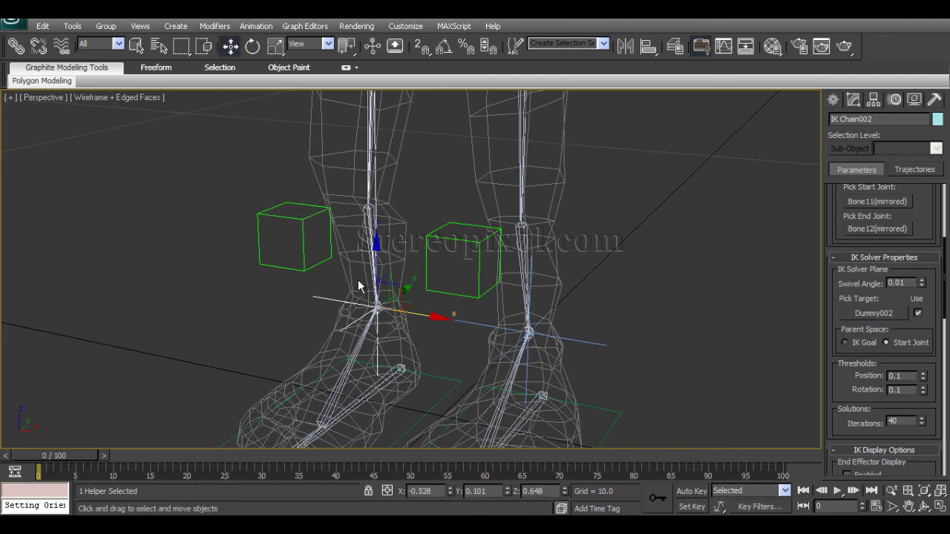
pyautogui.click(302, 220)
pyautogui.keyDown('alt'); pyautogui.moveTo(305, 224); pyautogui.dragTo(365, 272, button='middle'); pyautogui.keyUp('alt')
pyautogui.moveTo(367, 267)
pyautogui.mouseDown()
pyautogui.moveTo(272, 255)
pyautogui.moveTo(352, 270)
pyautogui.mouseUp()
pyautogui.keyDown('alt'); pyautogui.moveTo(382, 305); pyautogui.dragTo(445, 344, button='middle'); pyautogui.keyUp('alt')
# Examine the legs, knee dummies and hip controller, and the whole character rig from several angles
pyautogui.scroll(-6, 471, 293)
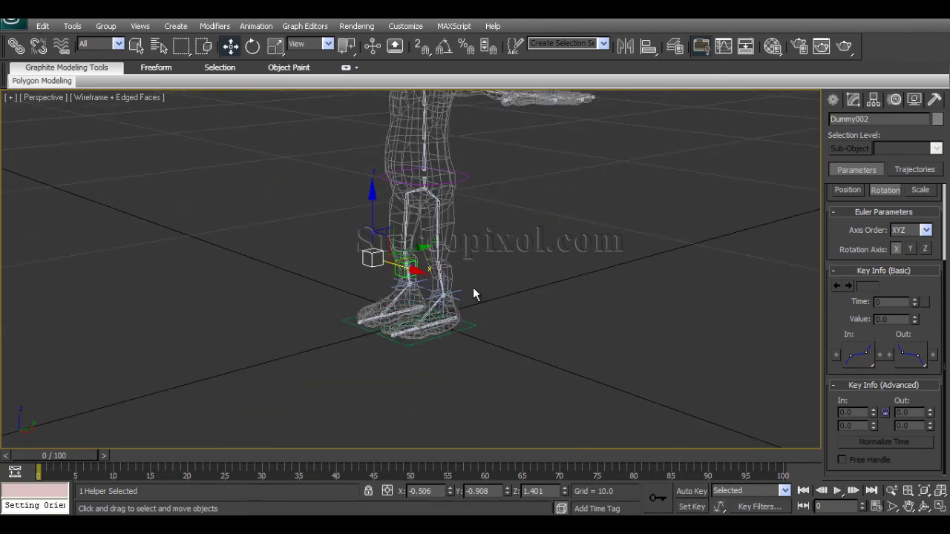
pyautogui.keyDown('alt'); pyautogui.moveTo(472, 292); pyautogui.dragTo(449, 228, button='middle'); pyautogui.keyUp('alt')
pyautogui.moveTo(449, 229); pyautogui.dragTo(450, 246, button='middle')
pyautogui.scroll(7, 450, 246)
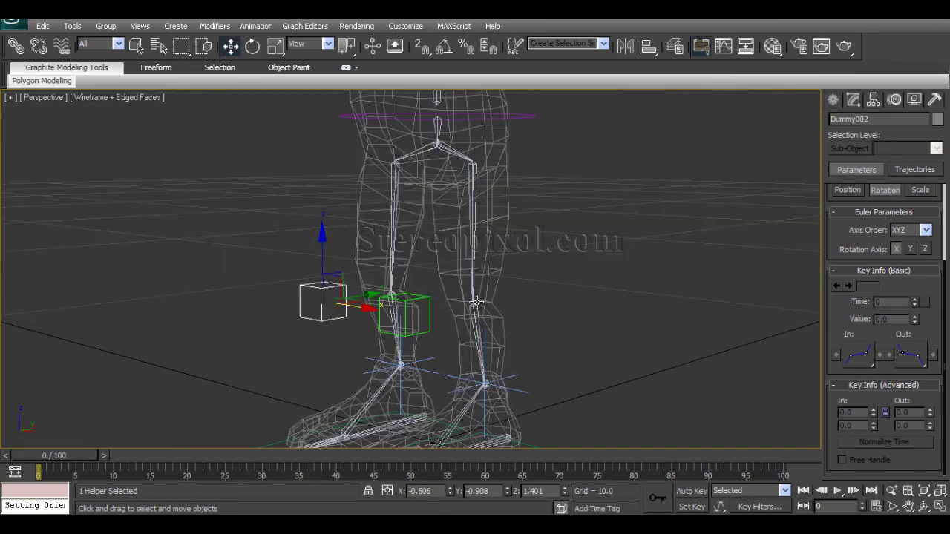
pyautogui.moveTo(523, 287); pyautogui.dragTo(518, 225, button='middle')
pyautogui.keyDown('alt'); pyautogui.moveTo(518, 225); pyautogui.dragTo(518, 361, button='middle'); pyautogui.keyUp('alt')
pyautogui.moveTo(517, 361)
pyautogui.keyDown('alt'); pyautogui.mouseDown(button='middle')
pyautogui.moveTo(558, 187)
pyautogui.moveTo(524, 296)
pyautogui.moveTo(509, 265)
pyautogui.moveTo(524, 286)
pyautogui.moveTo(524, 366)
pyautogui.mouseUp(button='middle'); pyautogui.keyUp('alt')
pyautogui.moveTo(501, 324)
pyautogui.mouseDown(button='middle')
pyautogui.moveTo(513, 219)
pyautogui.moveTo(509, 321)
pyautogui.mouseUp(button='middle')
pyautogui.scroll(-5, 491, 336)
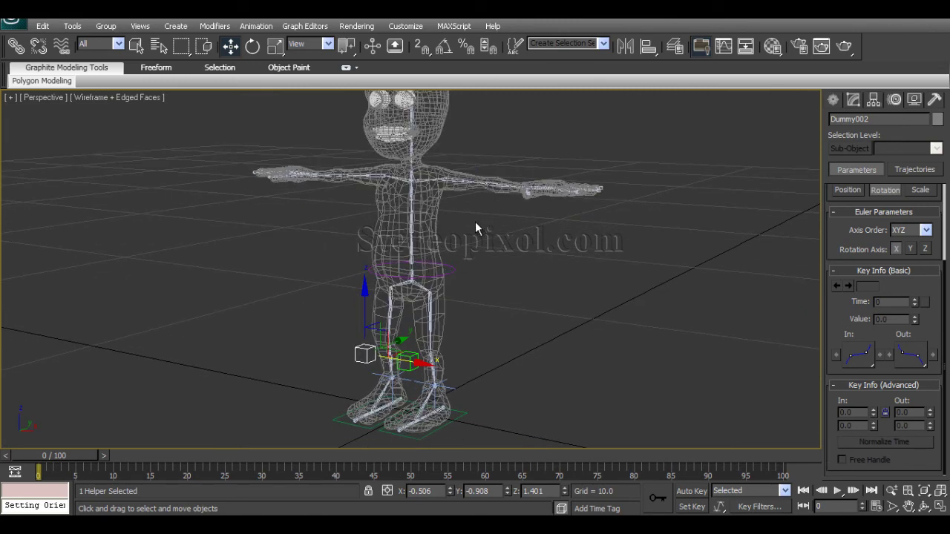
pyautogui.moveTo(430, 291)
pyautogui.keyDown('alt'); pyautogui.mouseDown(button='middle')
pyautogui.moveTo(417, 305)
pyautogui.moveTo(432, 325)
pyautogui.moveTo(425, 290)
pyautogui.mouseUp(button='middle'); pyautogui.keyUp('alt')
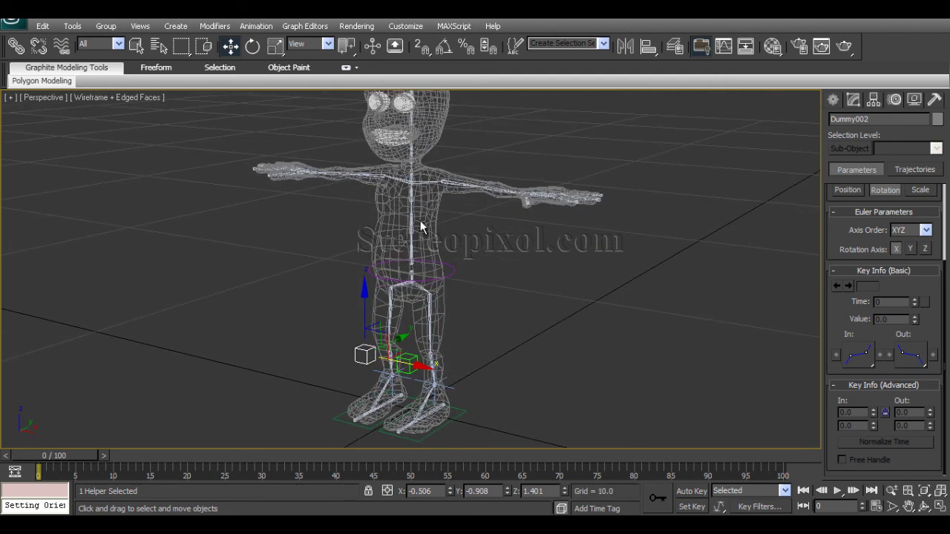